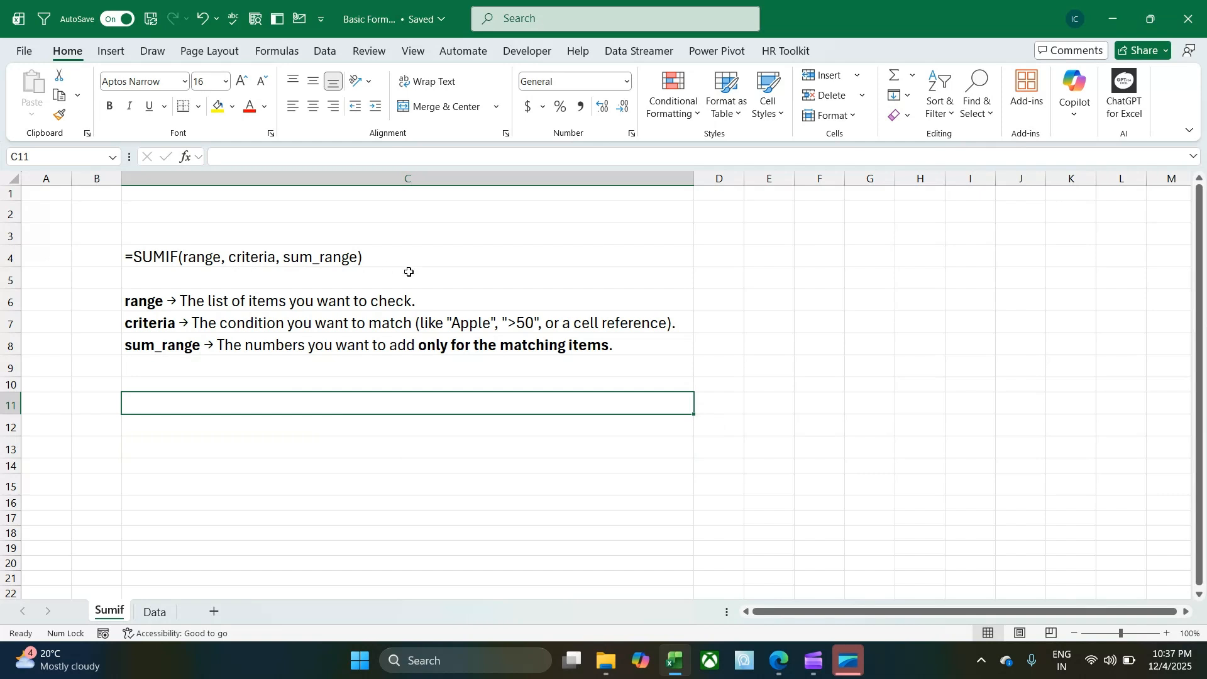
{"action": "left_click", "coordinate": [269, 234]}
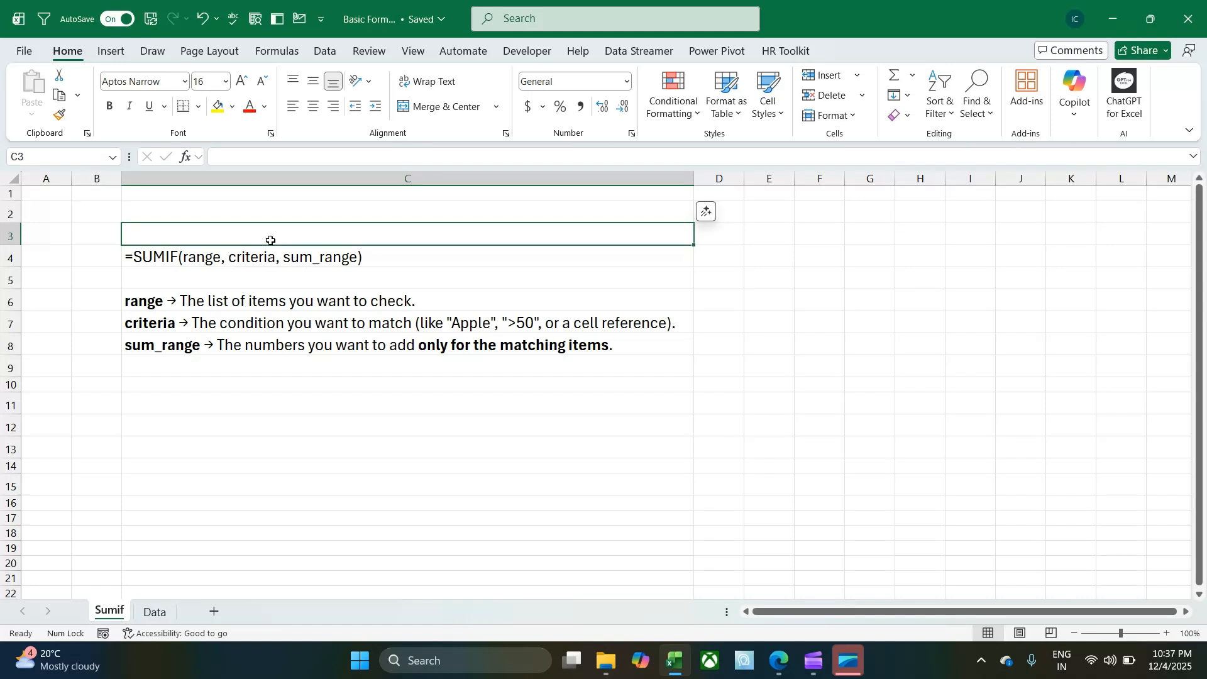
{"action": "type", "text": "="}
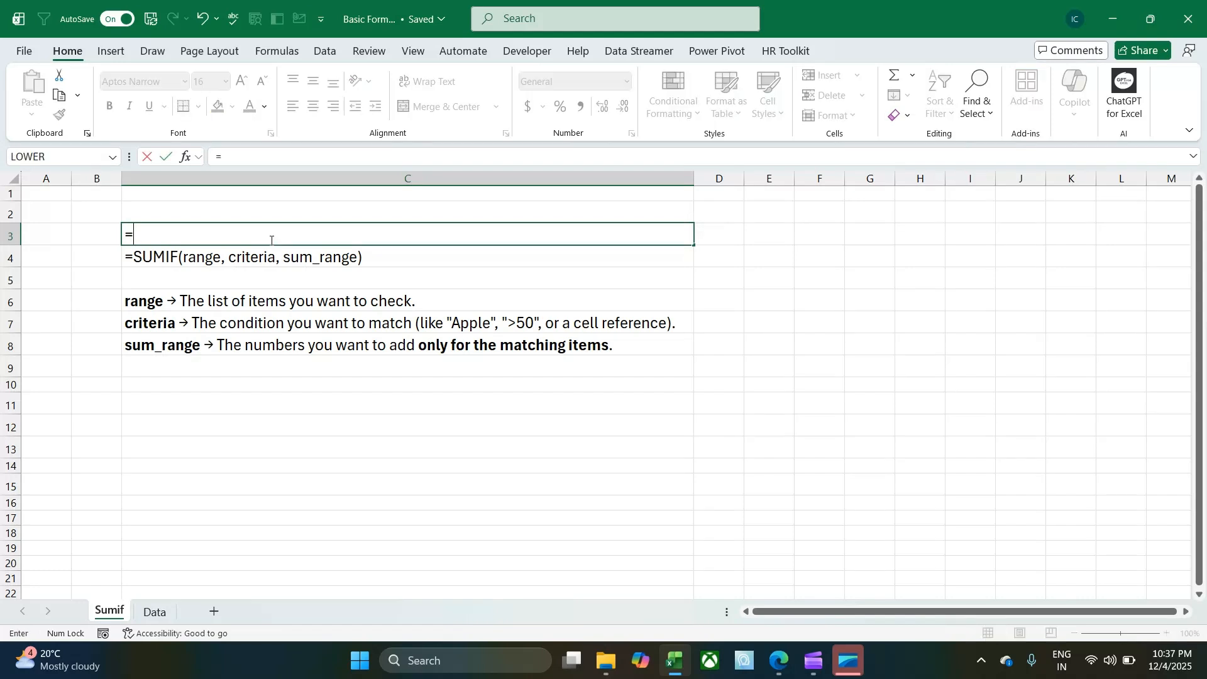
{"action": "type", "text": "count"}
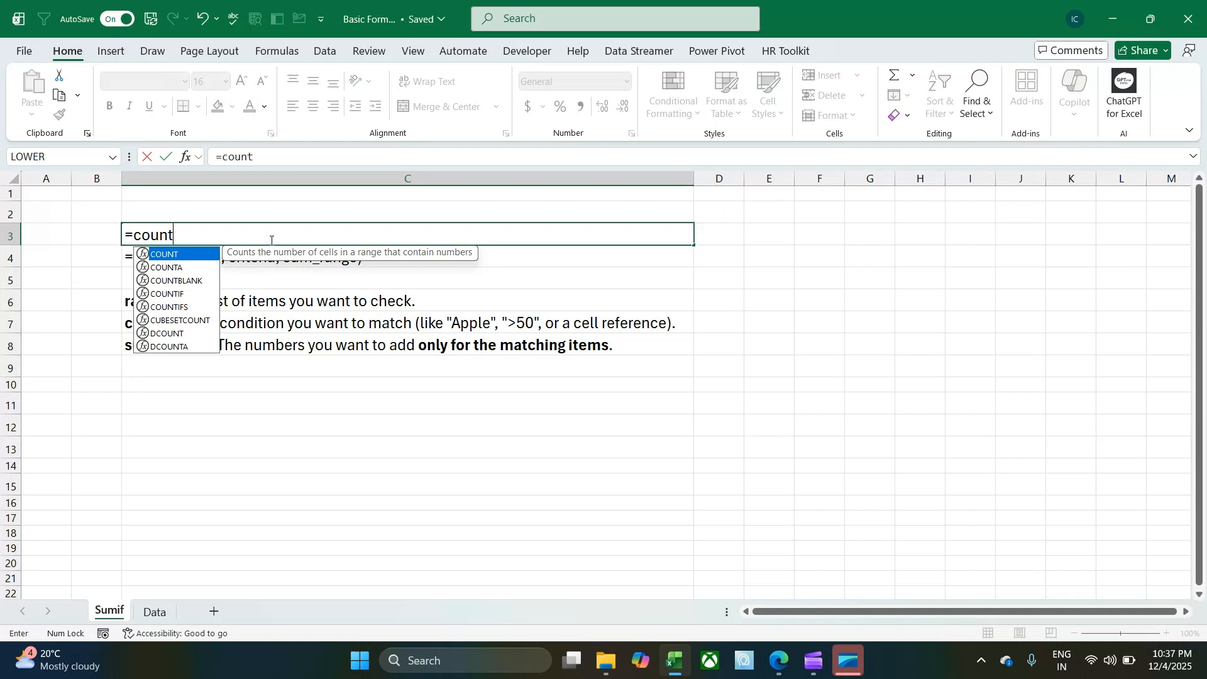
{"action": "key", "text": "Down"}
{"action": "key", "text": "Down"}
{"action": "key", "text": "Down"}
{"action": "key", "text": "Tab"}
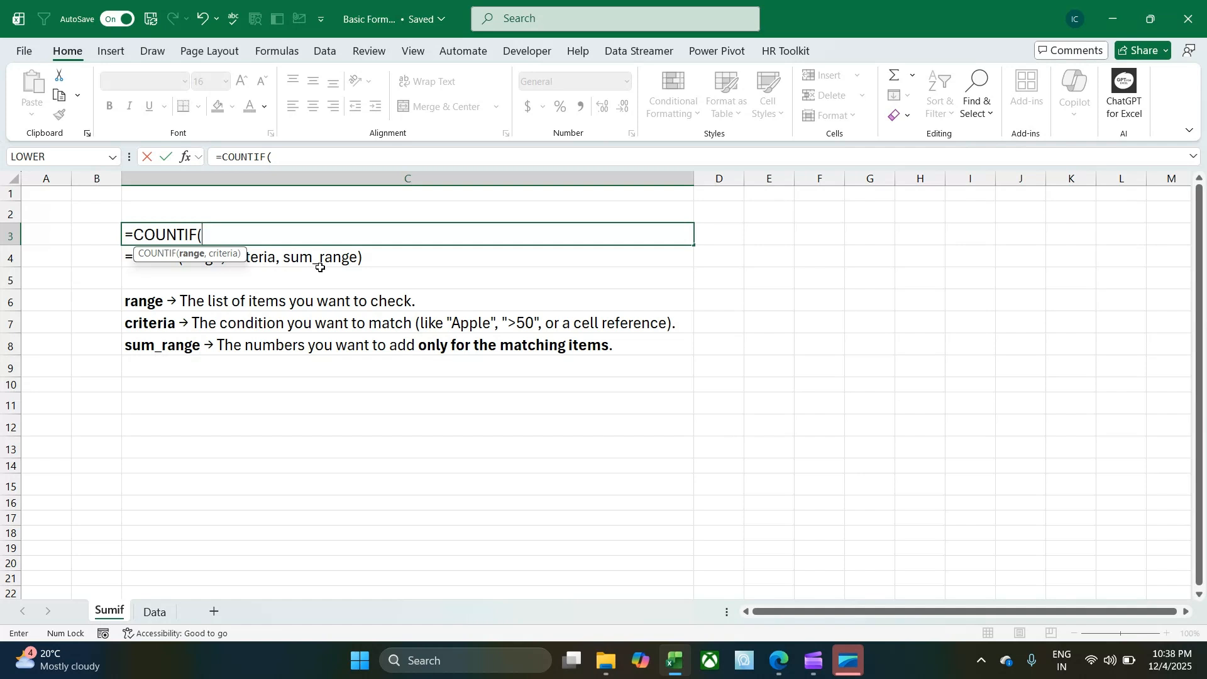
{"action": "key", "text": "Escape"}
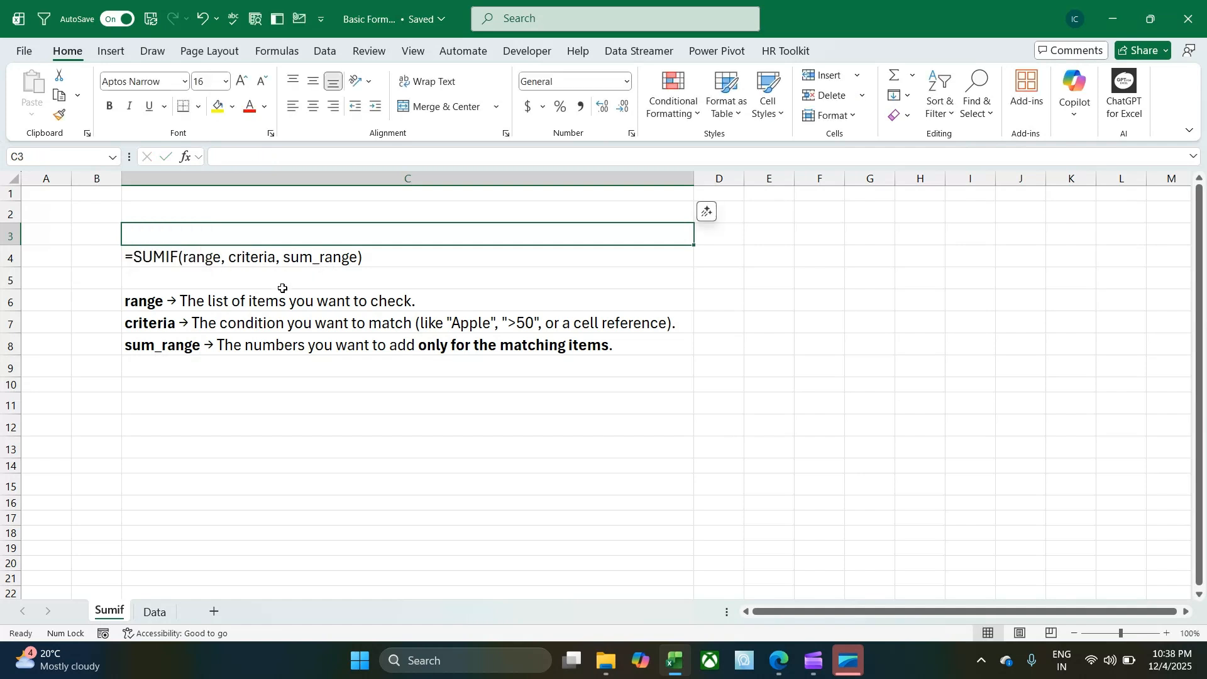
- Read the SUMIF argument notes in C6:C8 and examine the Total and Region columns on the Data sheet
{"action": "left_click", "coordinate": [230, 302]}
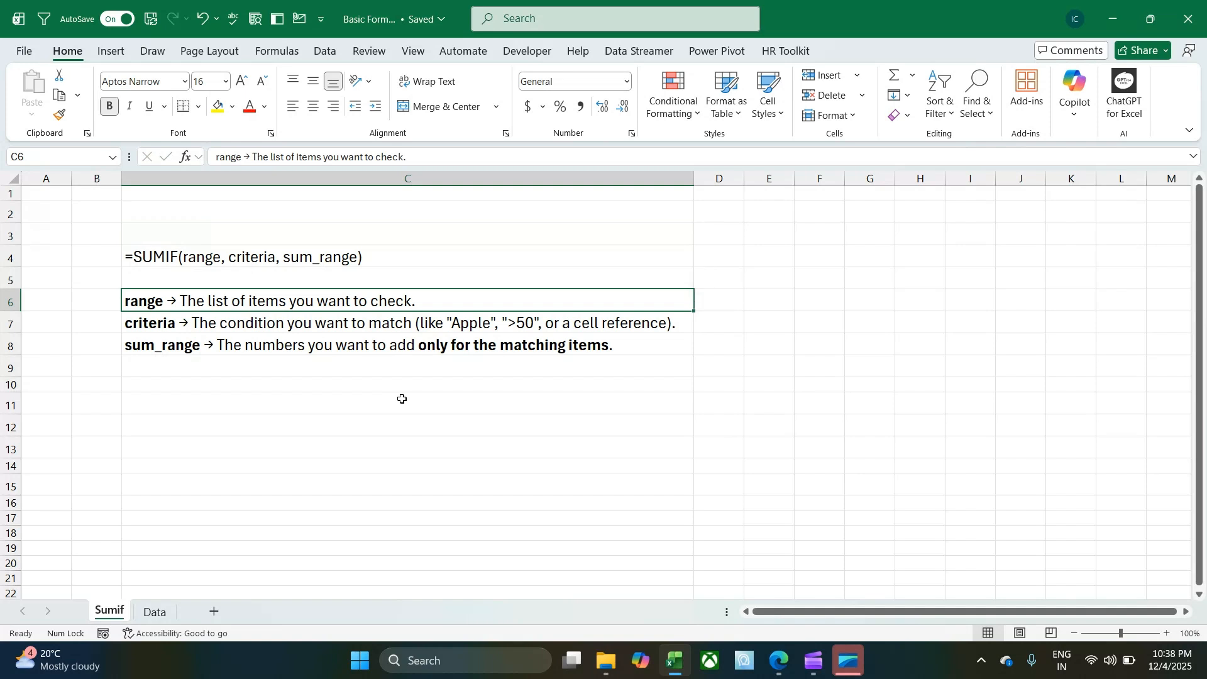
{"action": "left_click", "coordinate": [314, 327]}
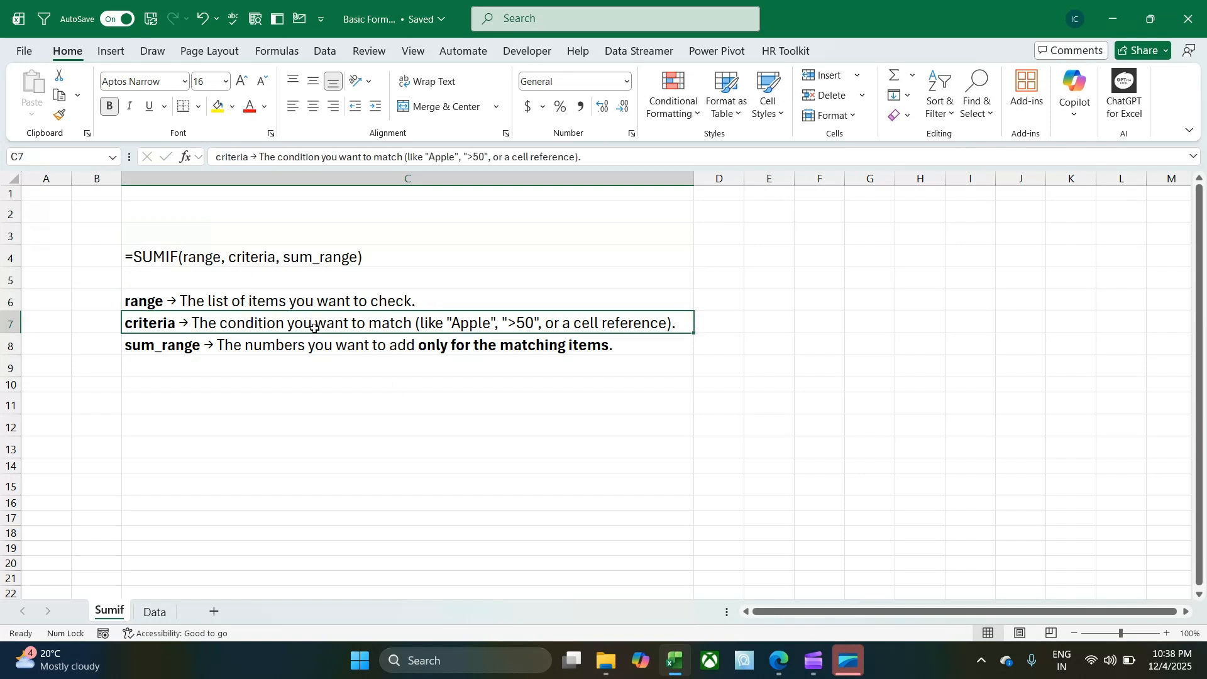
{"action": "left_click", "coordinate": [298, 346]}
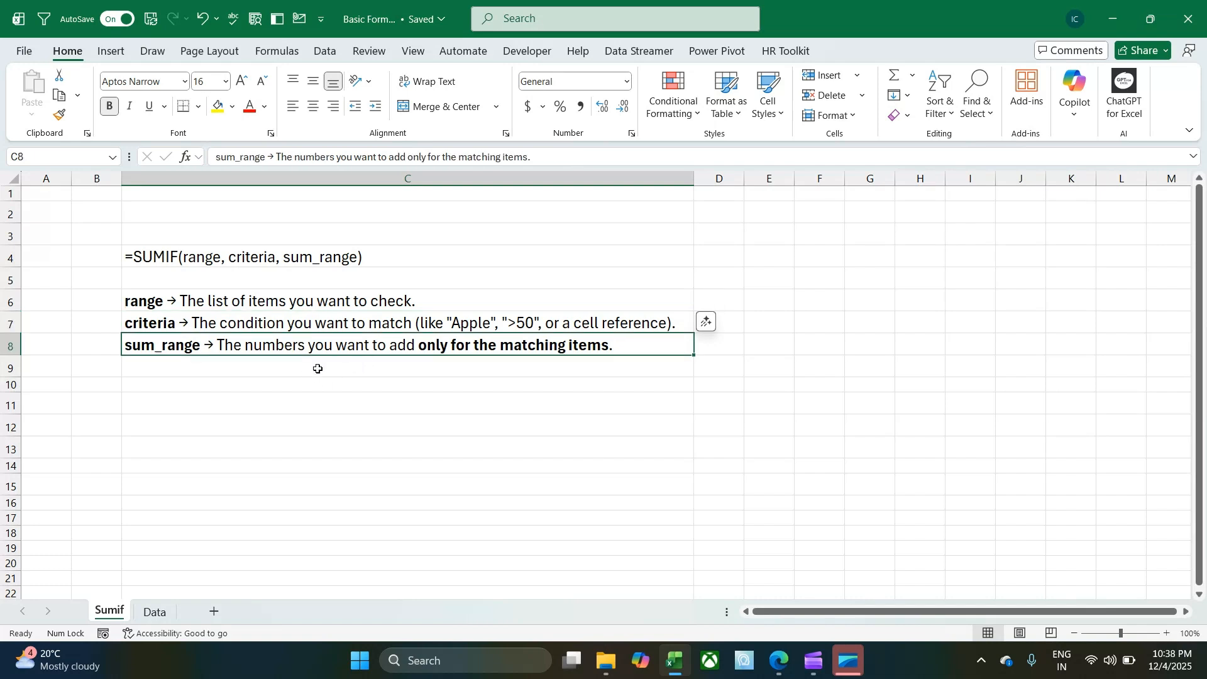
{"action": "left_click", "coordinate": [155, 612]}
{"action": "left_click", "coordinate": [630, 395]}
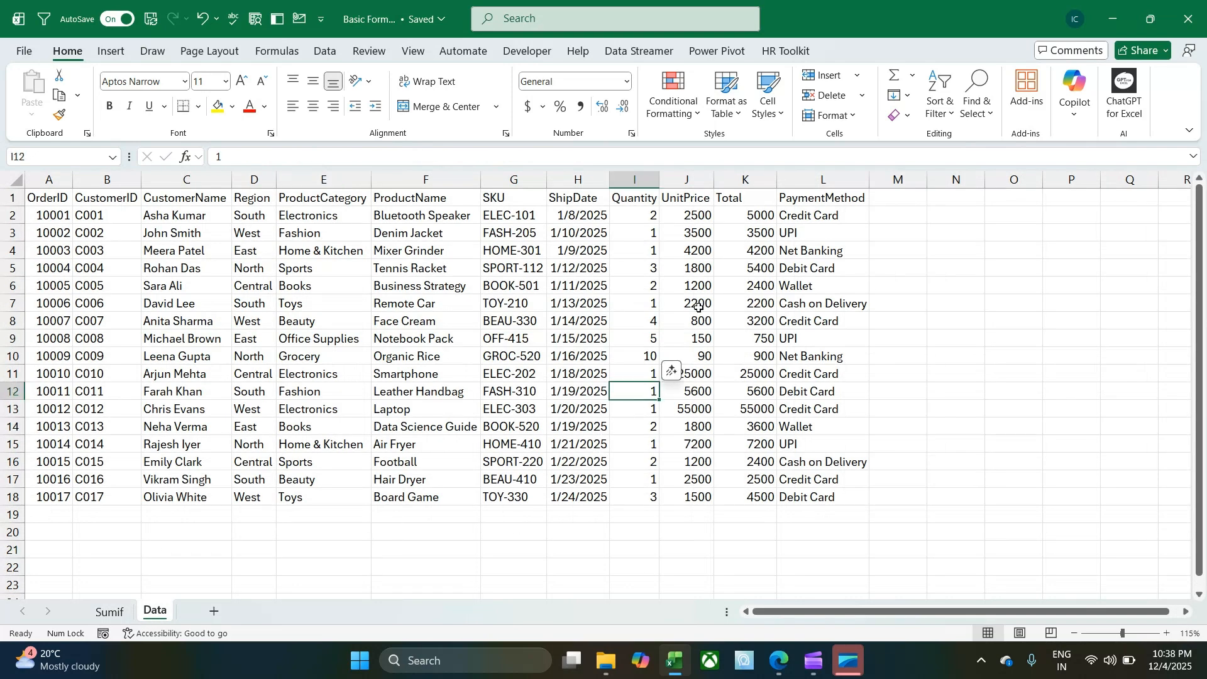
{"action": "left_click_drag", "start_coordinate": [736, 215], "coordinate": [743, 482]}
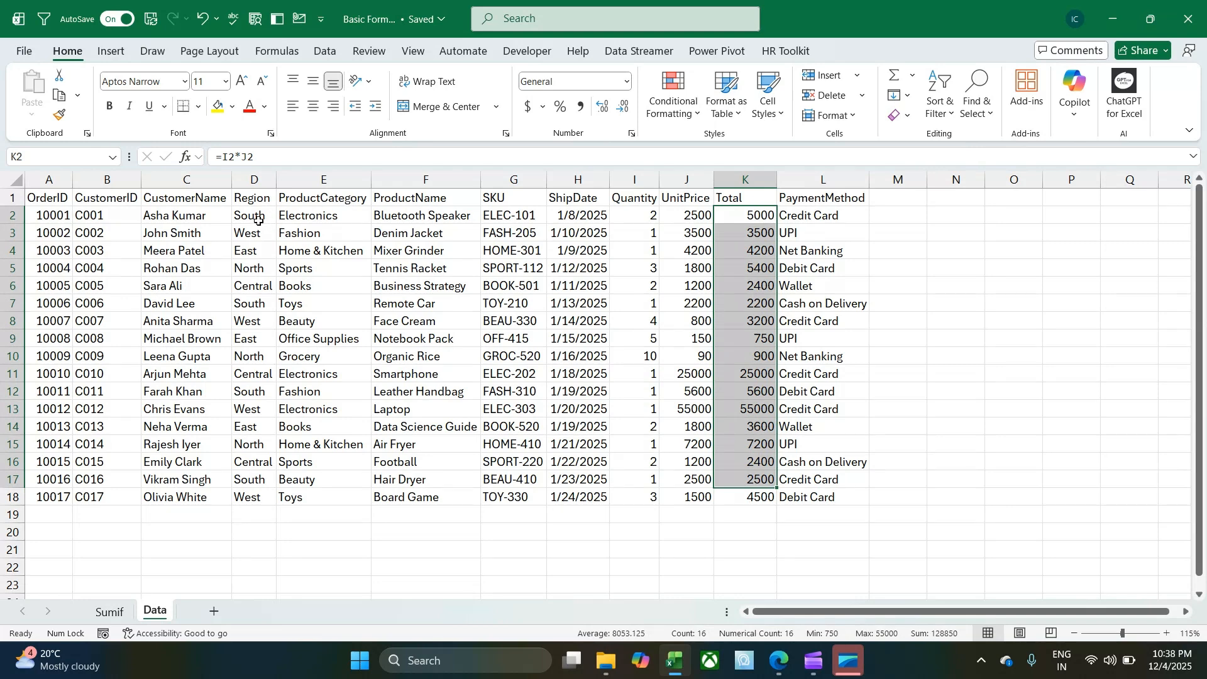
{"action": "left_click_drag", "start_coordinate": [257, 216], "coordinate": [251, 498]}
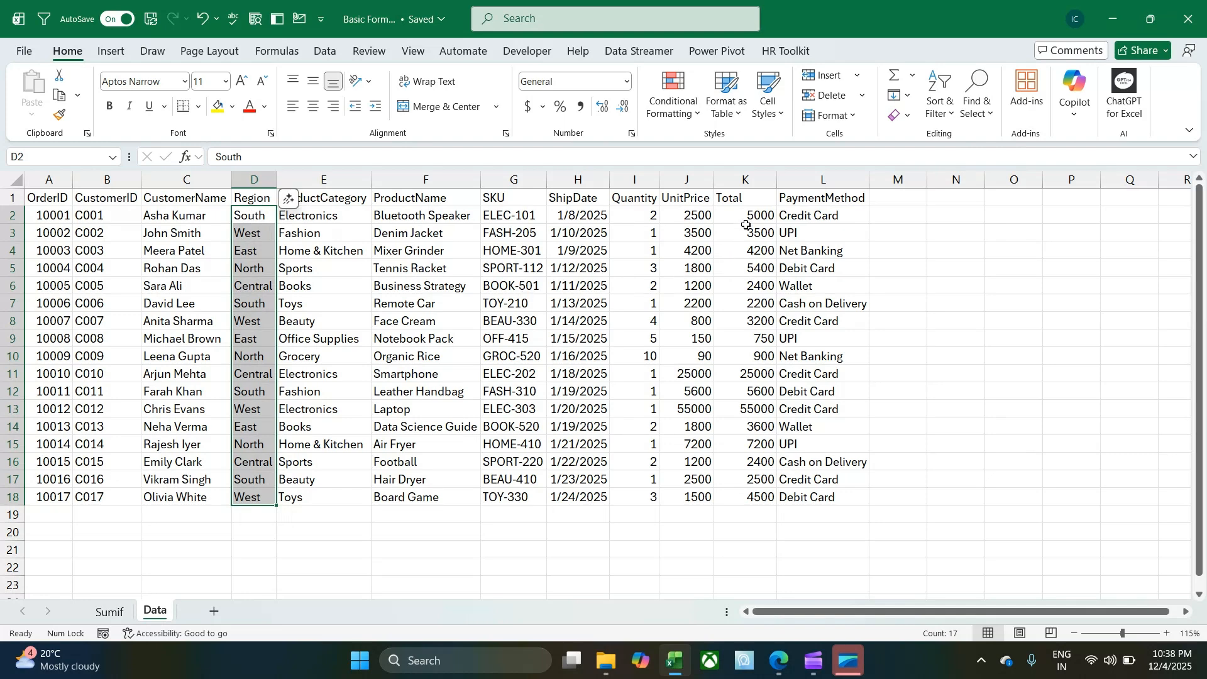
{"action": "left_click_drag", "start_coordinate": [747, 213], "coordinate": [742, 479]}
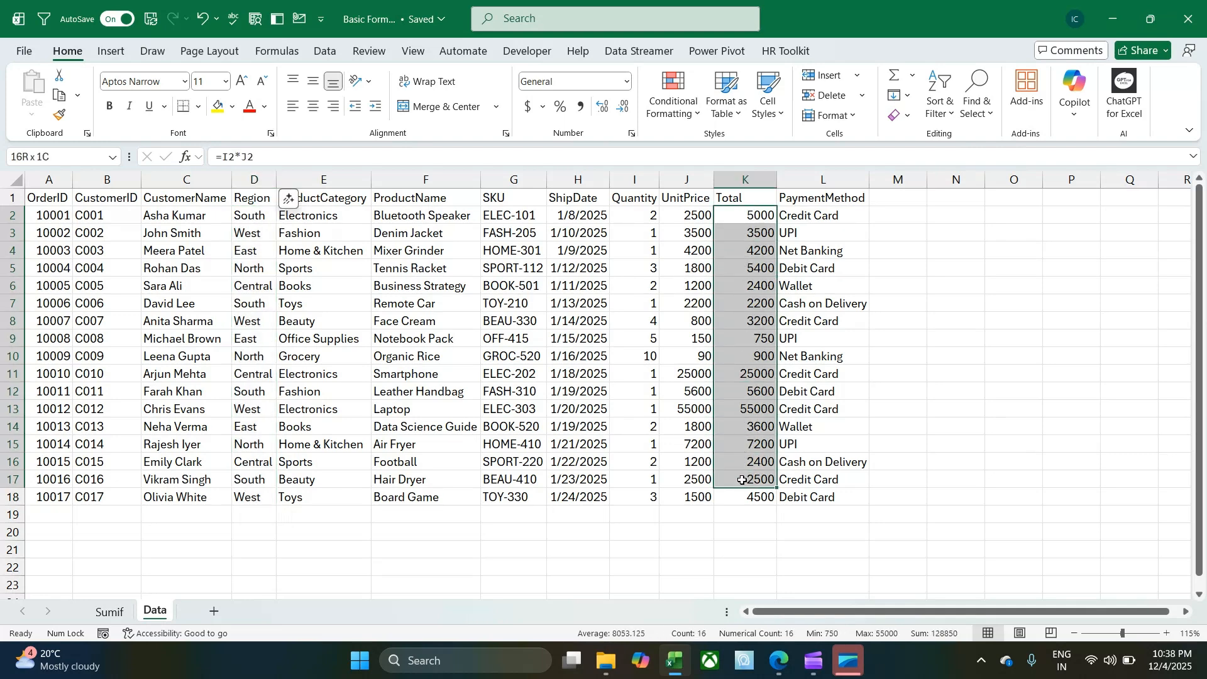
- Enter =SUMIF(D2:D18,"south",K2:K18) in cell N3 to total the sales for the South region
{"action": "left_click", "coordinate": [955, 236]}
{"action": "type", "text": "=sumif"}
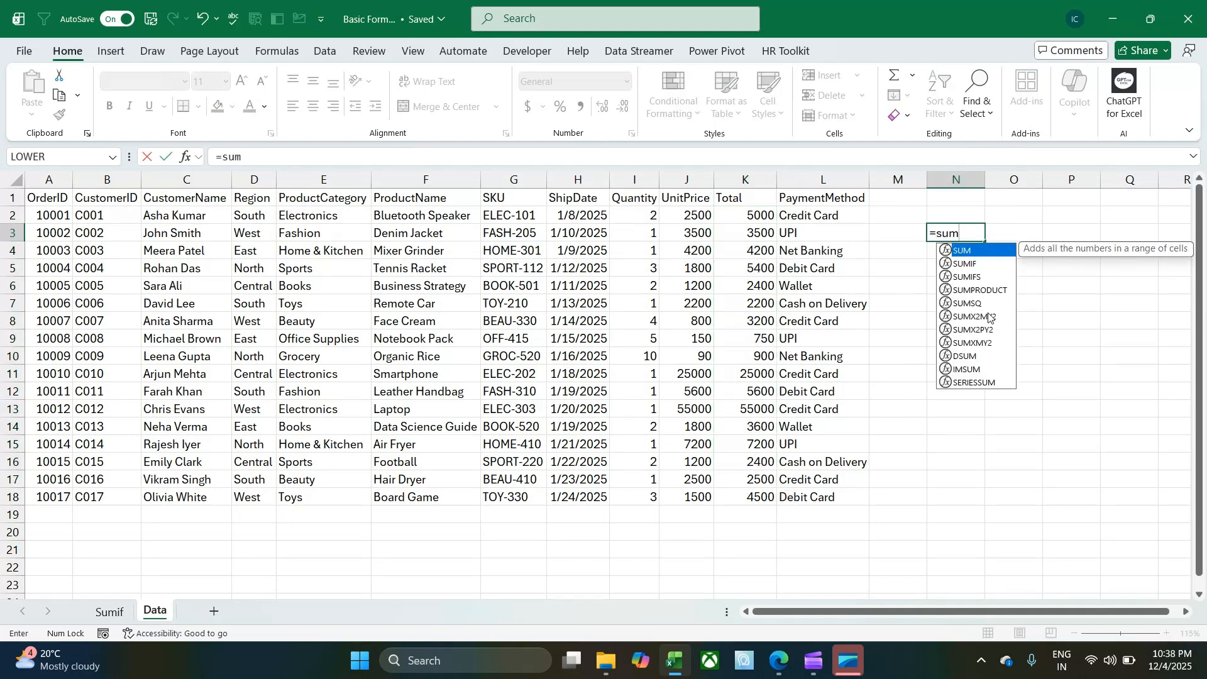
{"action": "key", "text": "Tab"}
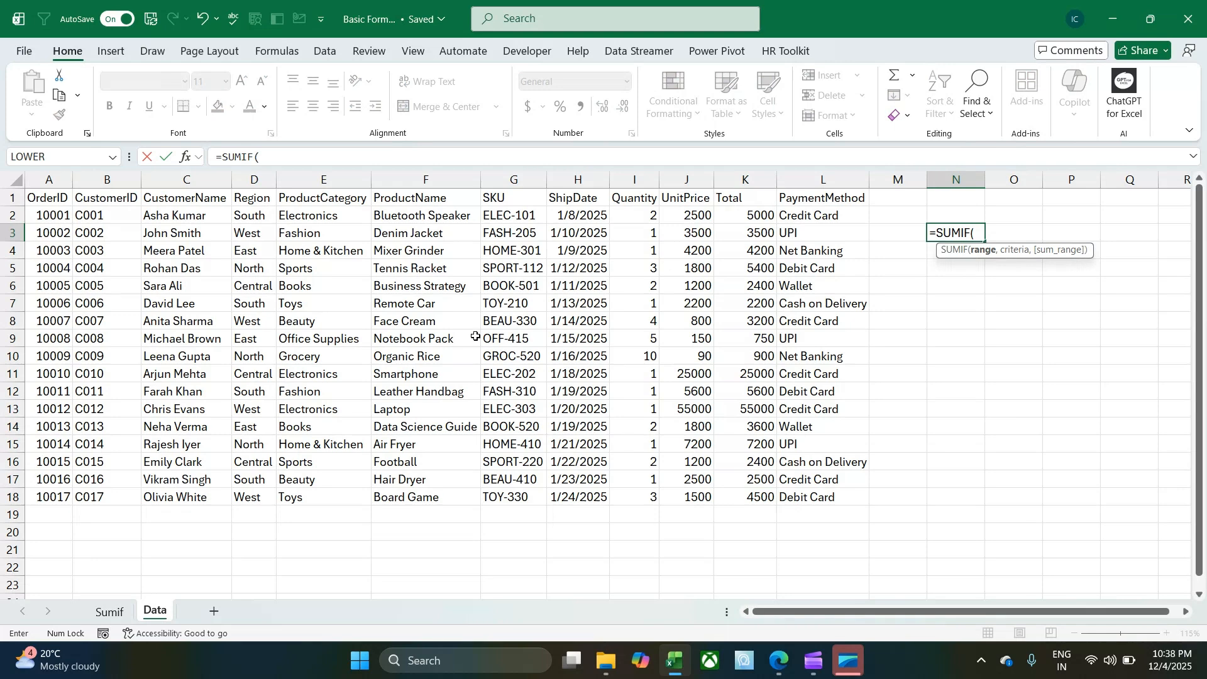
{"action": "left_click_drag", "start_coordinate": [251, 218], "coordinate": [262, 487]}
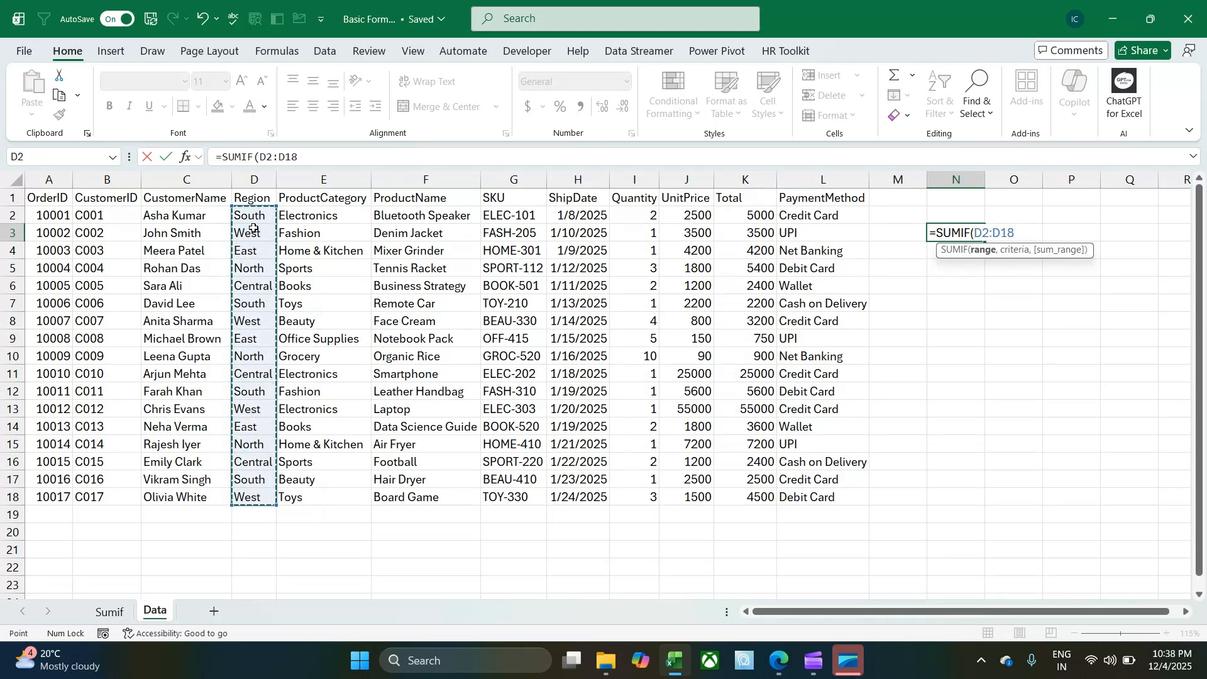
{"action": "type", "text": ","}
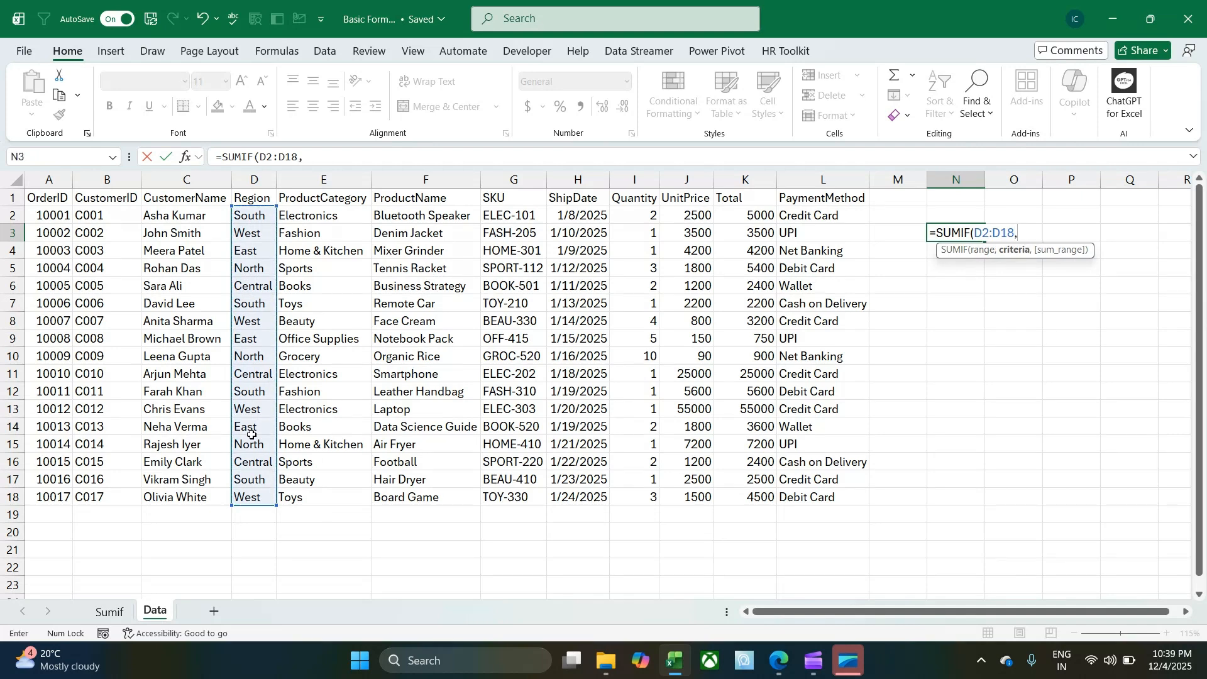
{"action": "type", "text": "\"south\","}
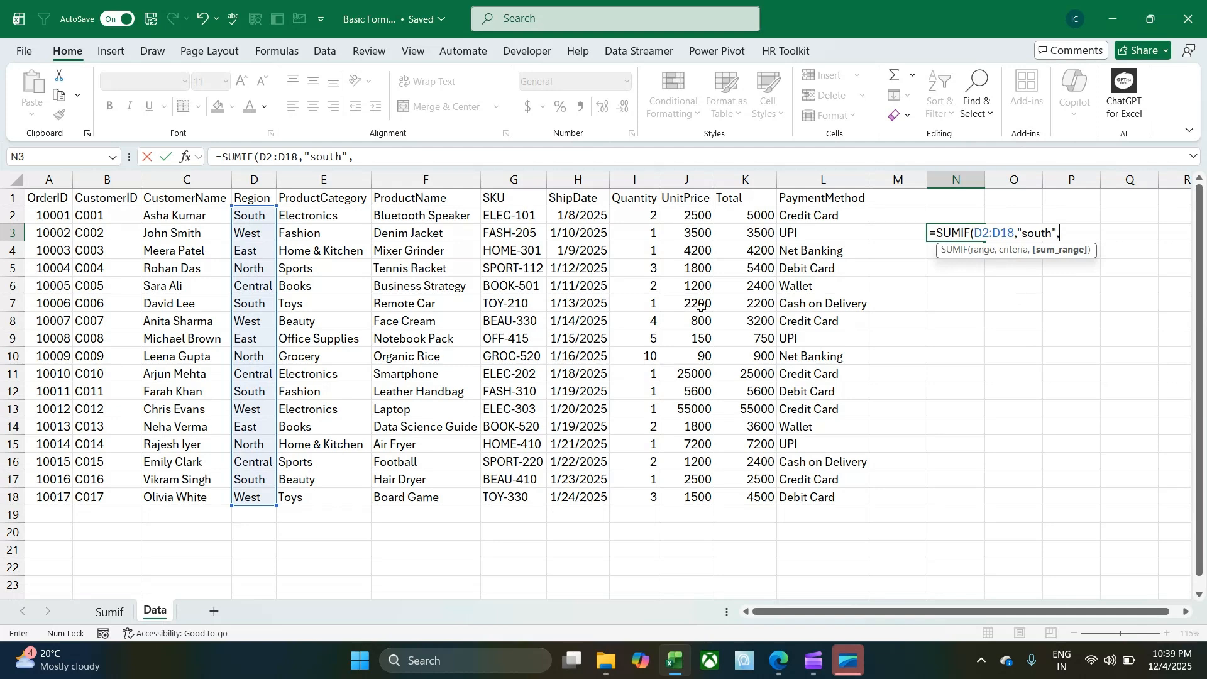
{"action": "left_click_drag", "start_coordinate": [747, 220], "coordinate": [739, 492]}
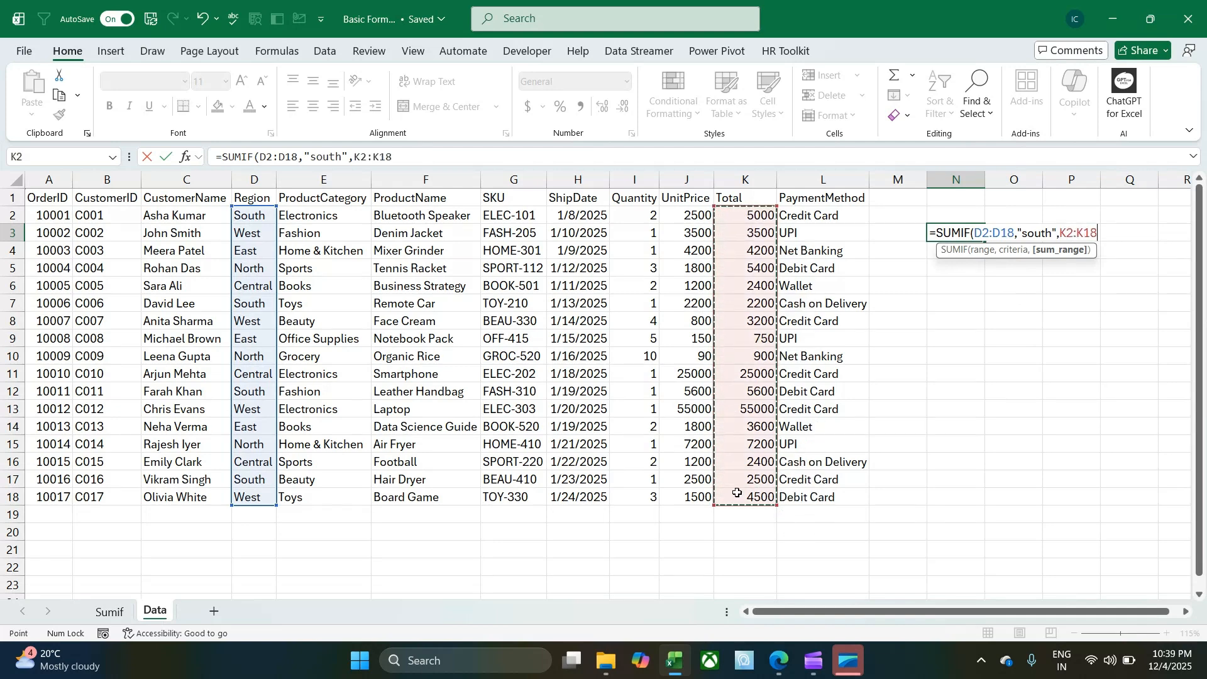
{"action": "key", "text": "Return"}
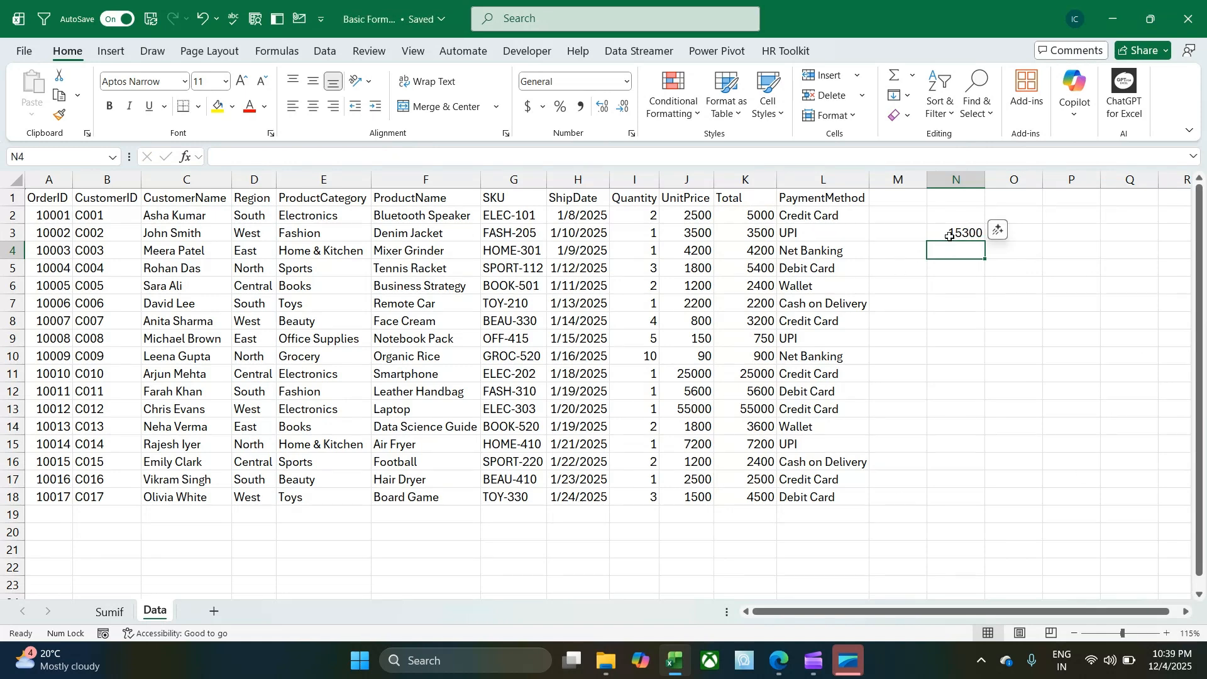
- Temporarily filter the Region column to South and check the sum of the filtered Total values against the formula in N3
{"action": "left_click", "coordinate": [258, 217]}
{"action": "left_click", "coordinate": [253, 199]}
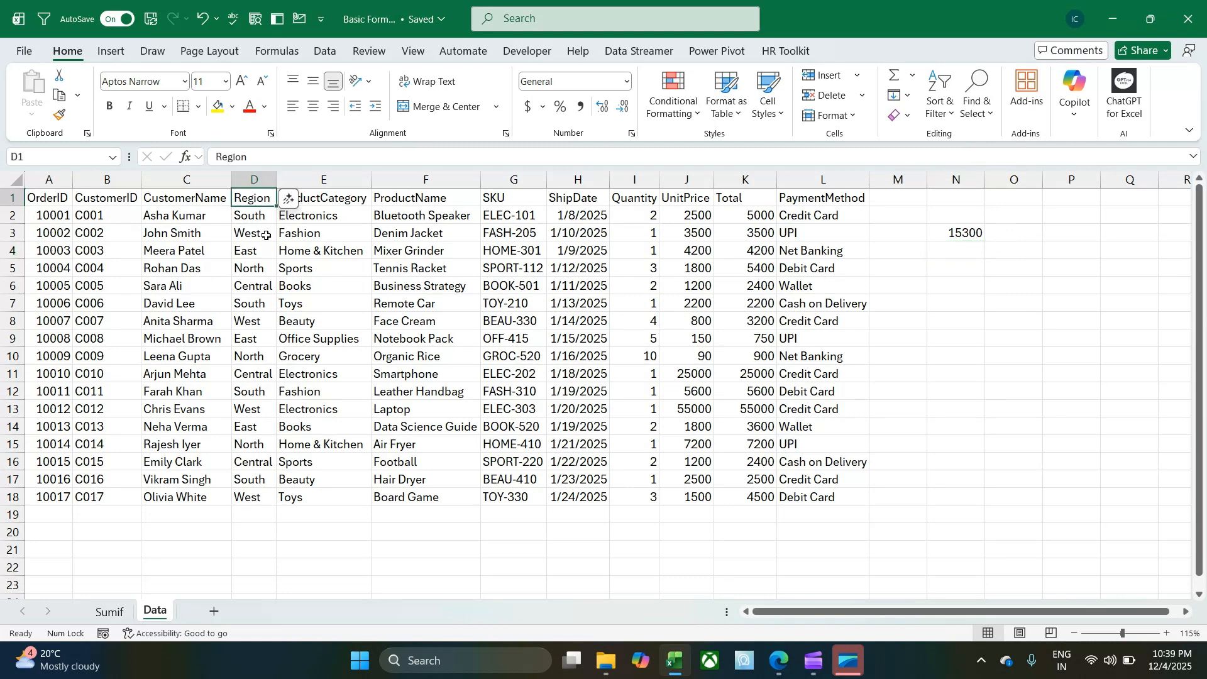
{"action": "key", "text": "ctrl+shift+l"}
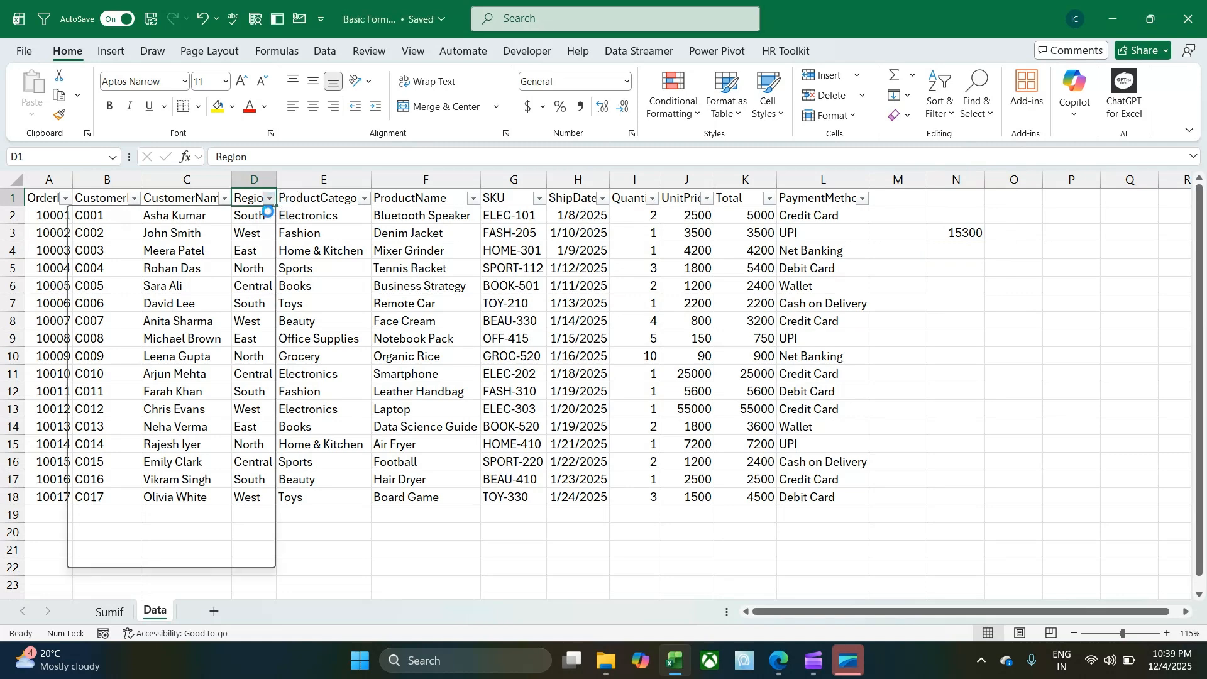
{"action": "left_click", "coordinate": [138, 402]}
{"action": "left_click", "coordinate": [131, 458]}
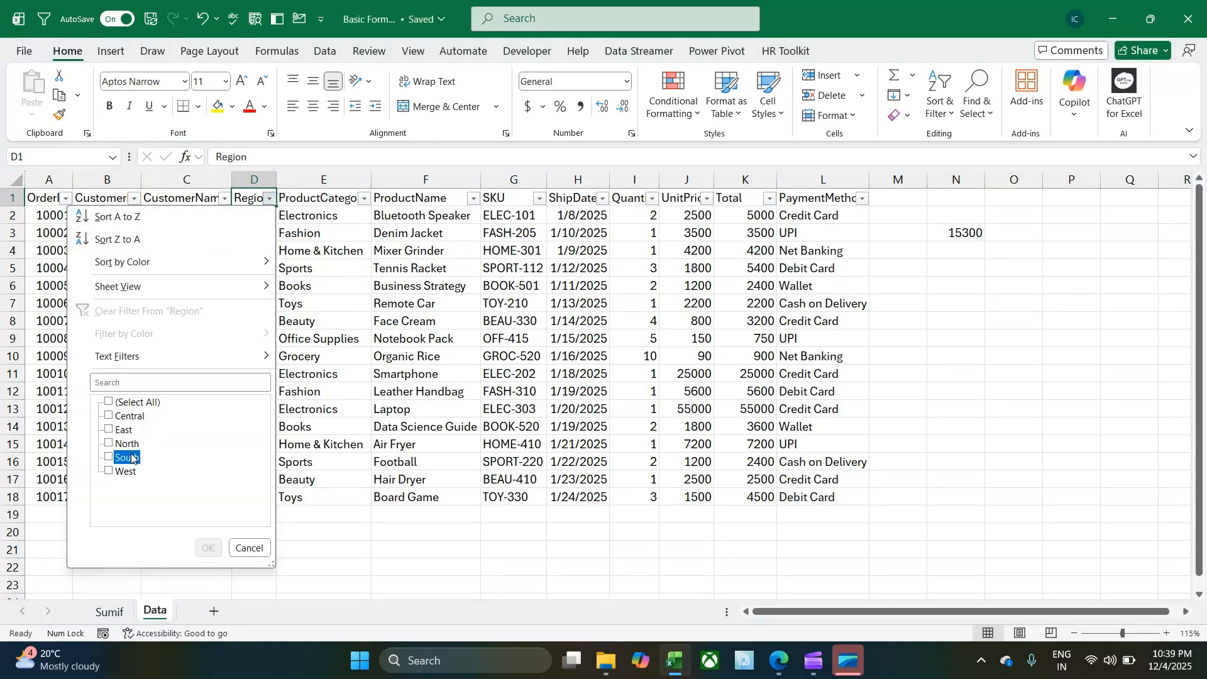
{"action": "left_click", "coordinate": [208, 547]}
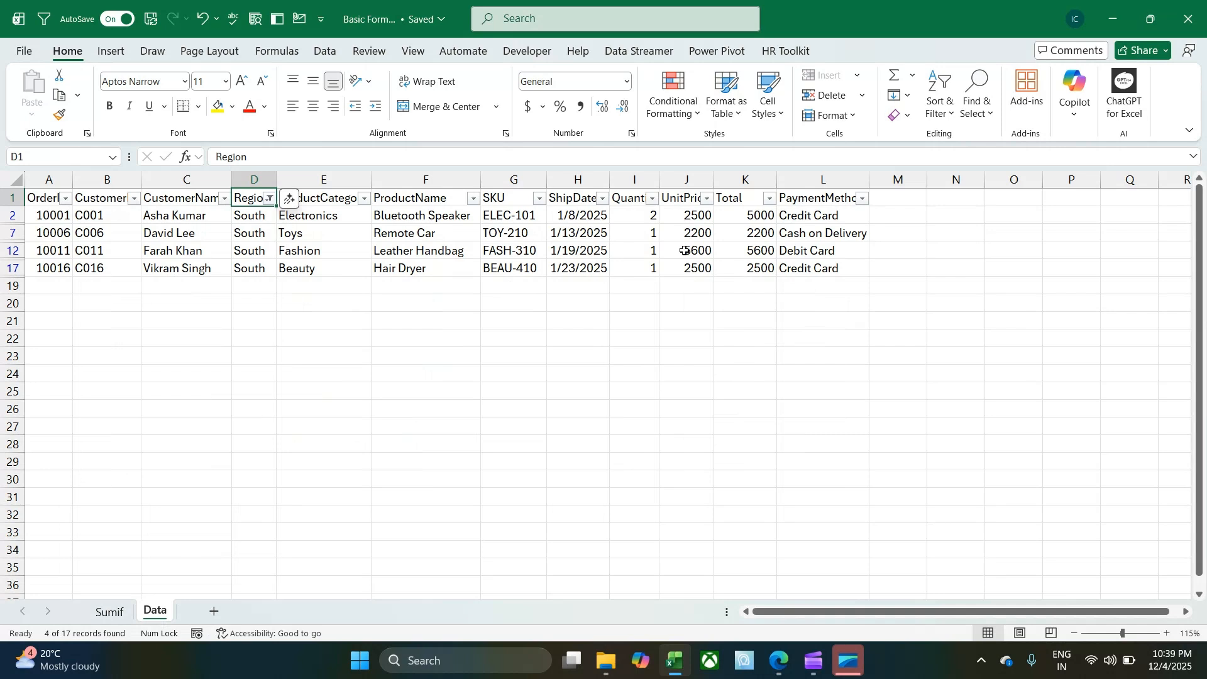
{"action": "left_click_drag", "start_coordinate": [734, 214], "coordinate": [734, 273]}
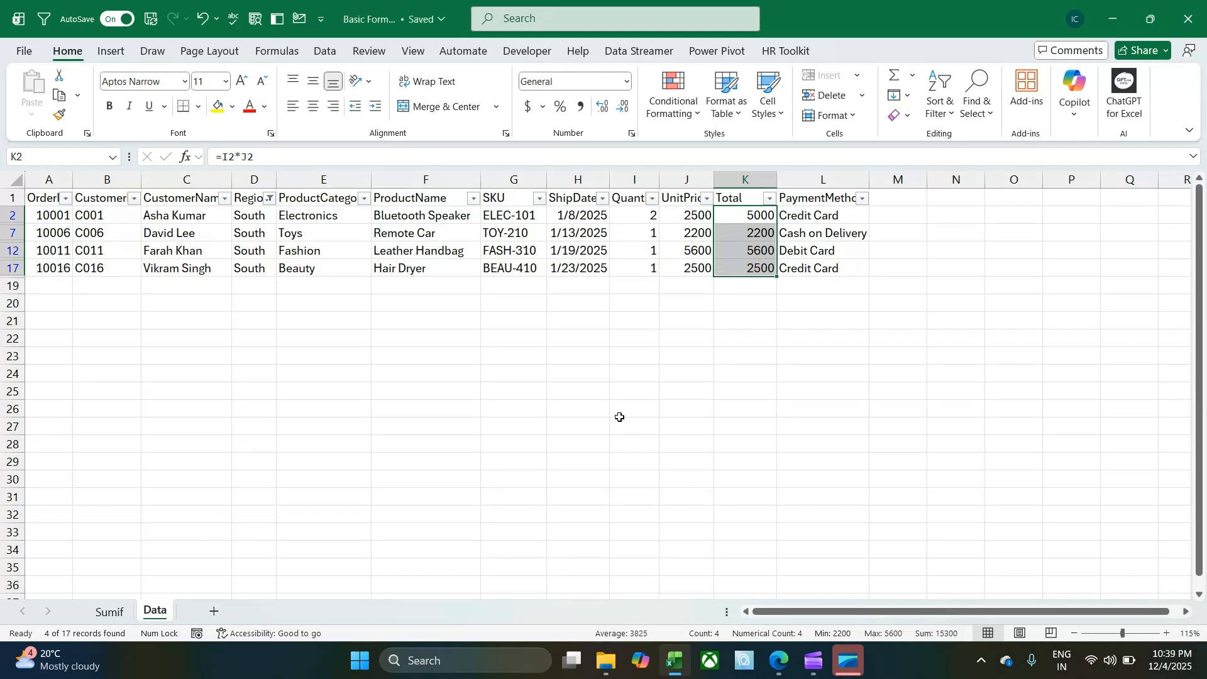
{"action": "key", "text": "ctrl+shift+l"}
{"action": "left_click", "coordinate": [949, 237]}
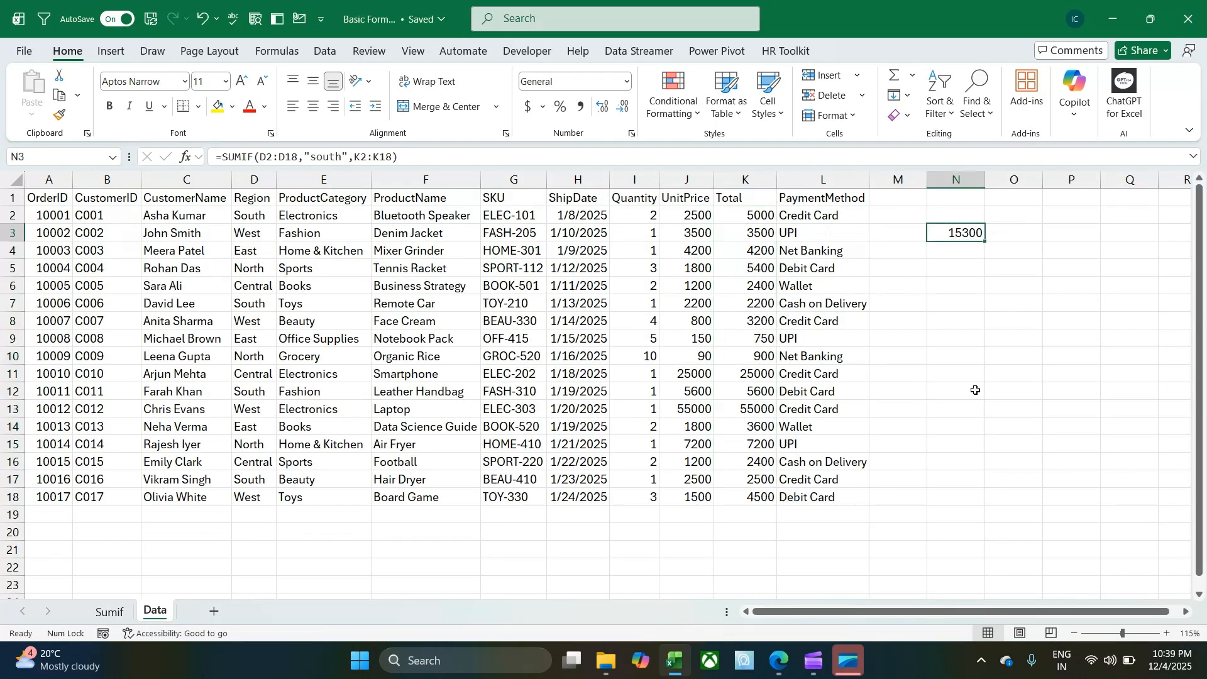
- Enter =SUMIF(L2:L18,"upi",K2:K18) in cell N5 to total the sales paid by UPI
{"action": "left_click", "coordinate": [957, 269]}
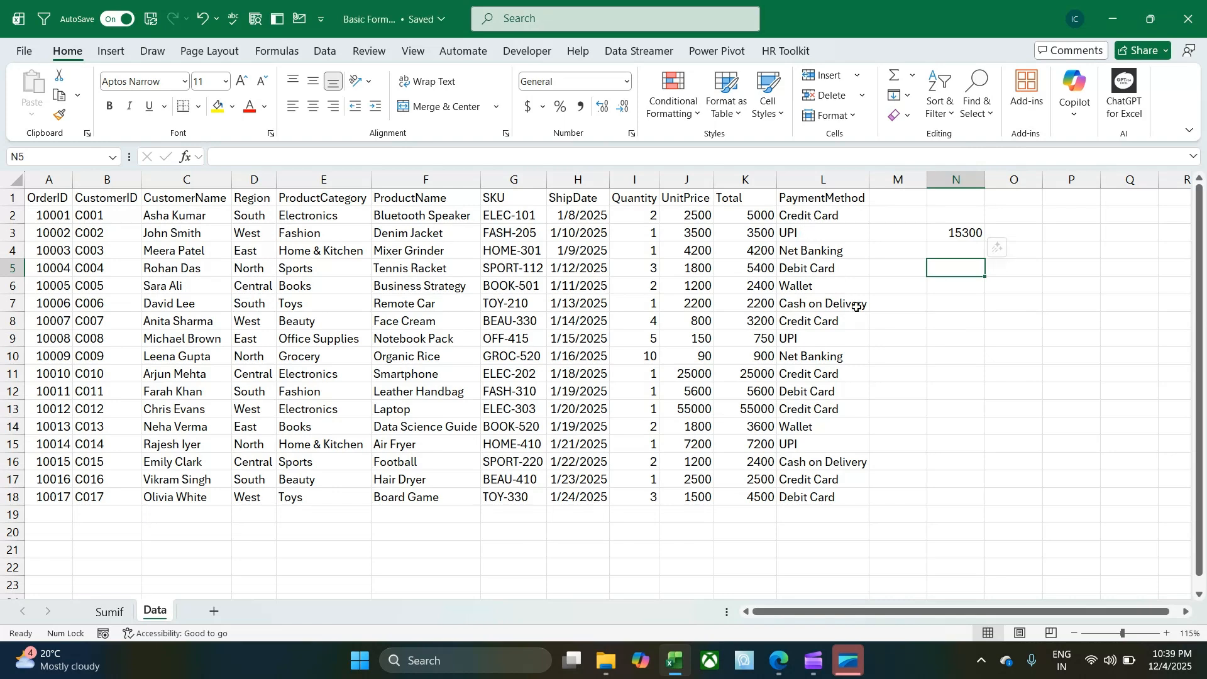
{"action": "type", "text": "=sum"}
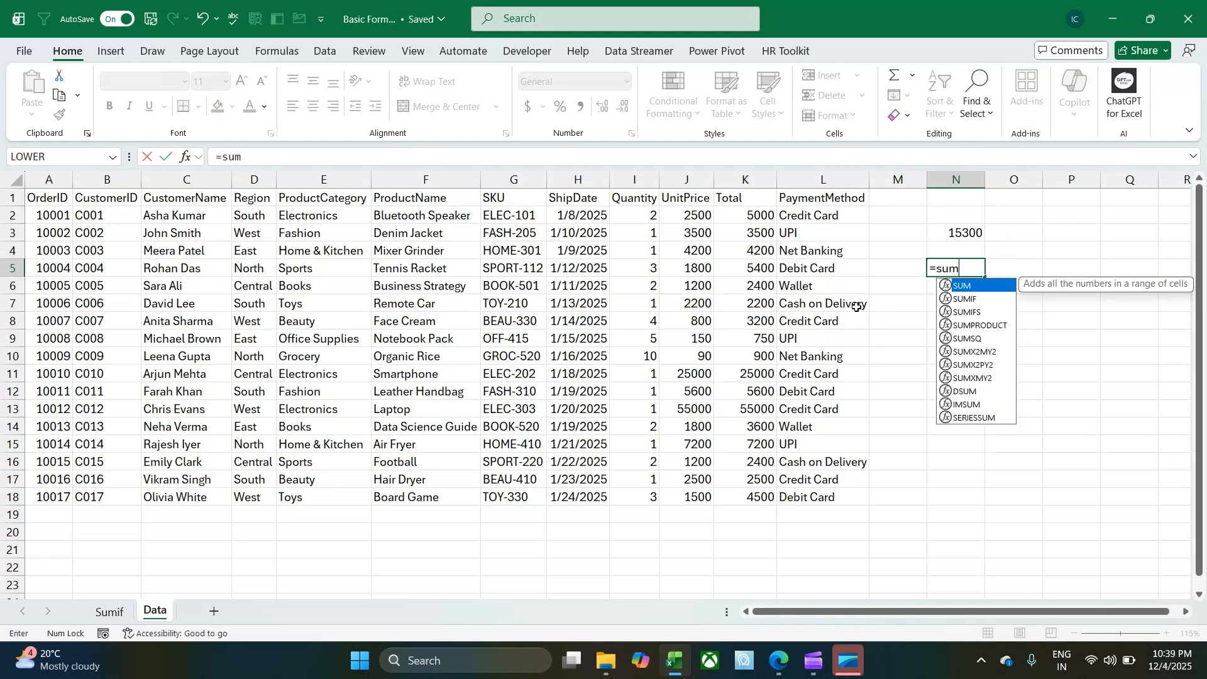
{"action": "type", "text": "i"}
{"action": "key", "text": "Tab"}
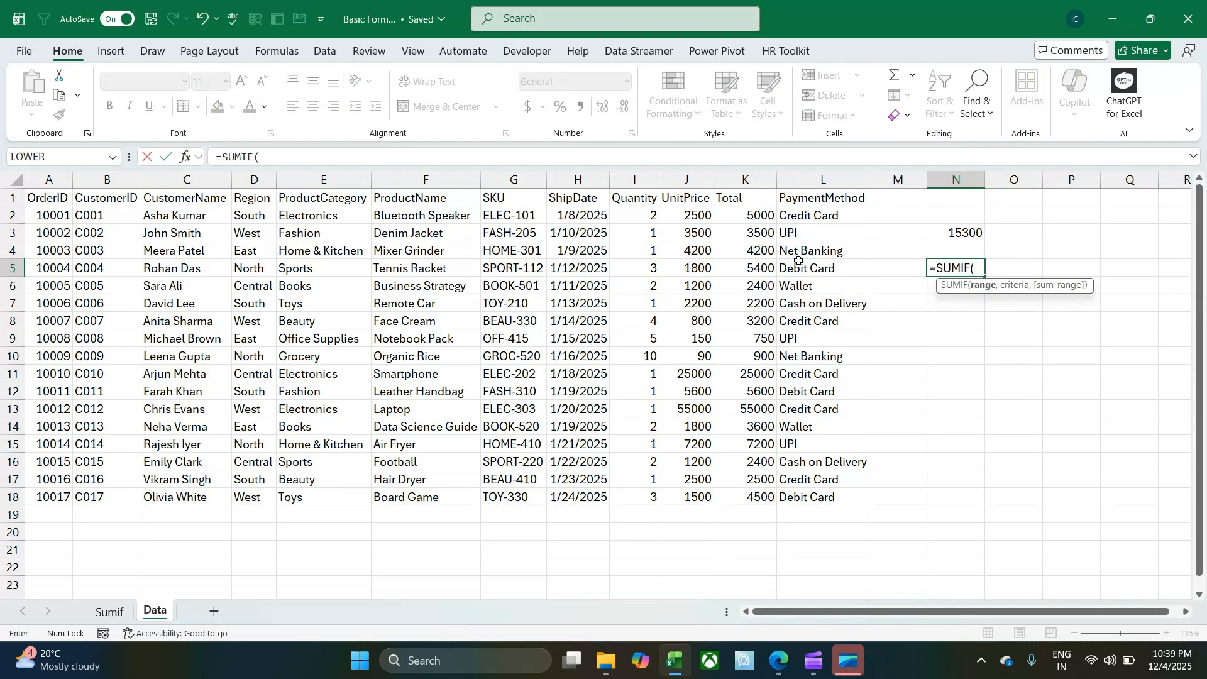
{"action": "left_click_drag", "start_coordinate": [811, 214], "coordinate": [806, 494]}
{"action": "type", "text": ","}
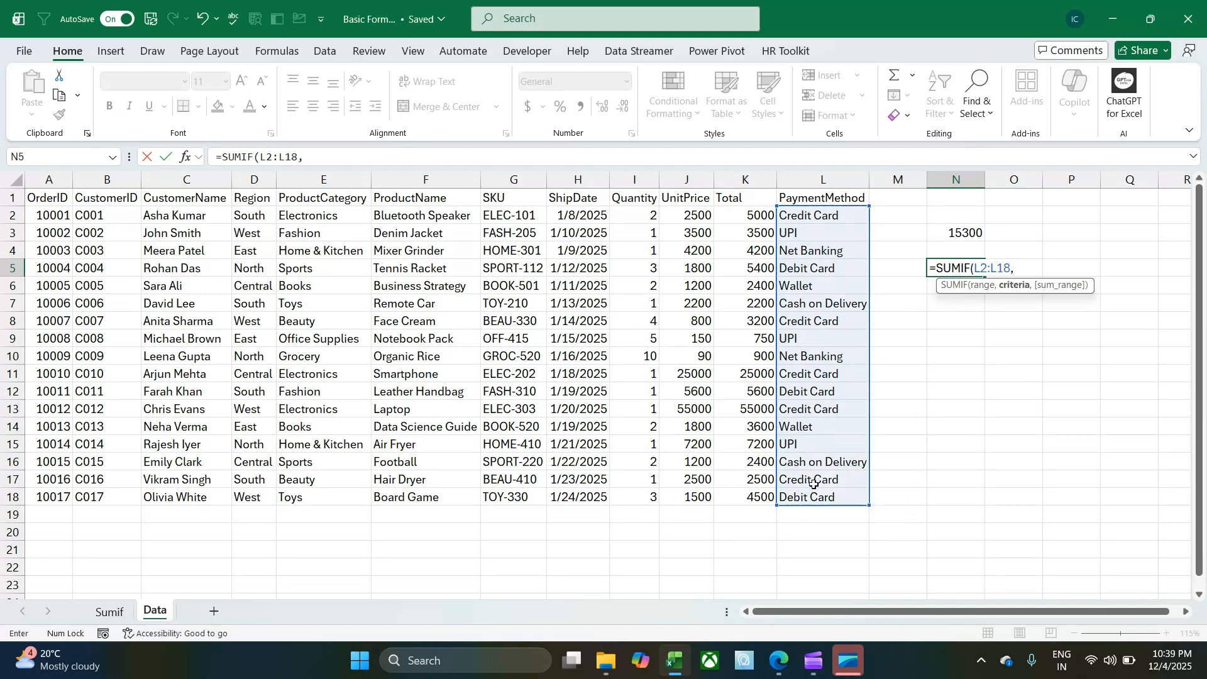
{"action": "type", "text": "\"upi\","}
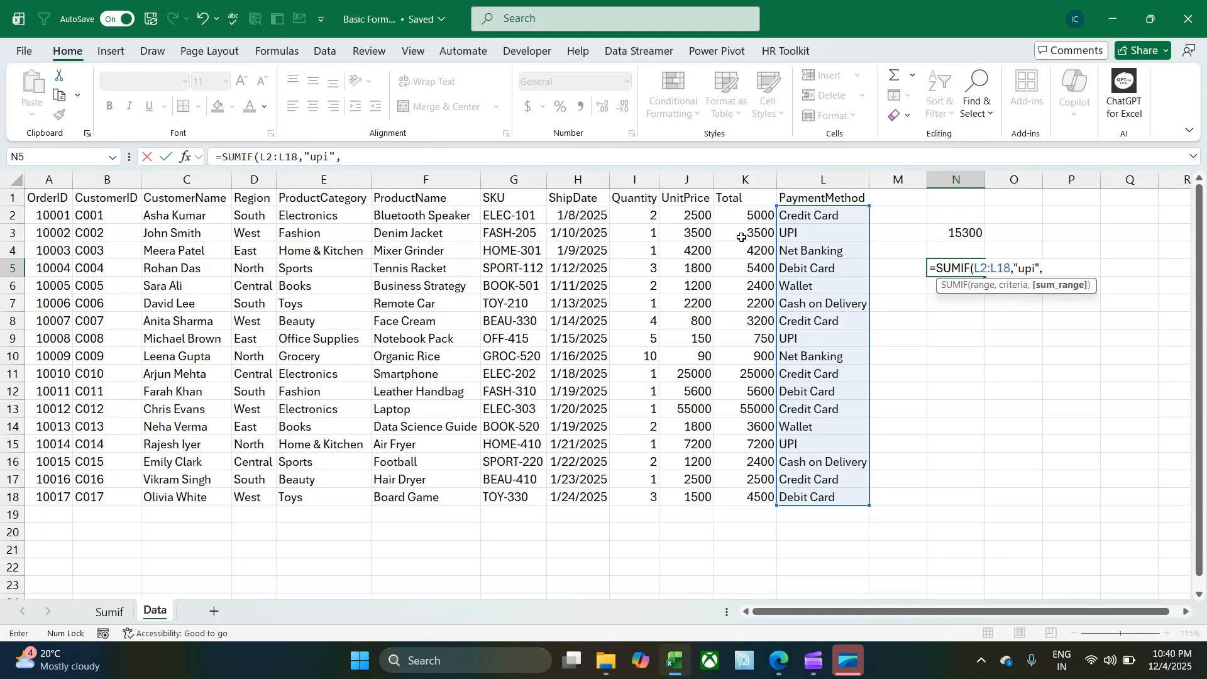
{"action": "left_click_drag", "start_coordinate": [745, 215], "coordinate": [744, 498]}
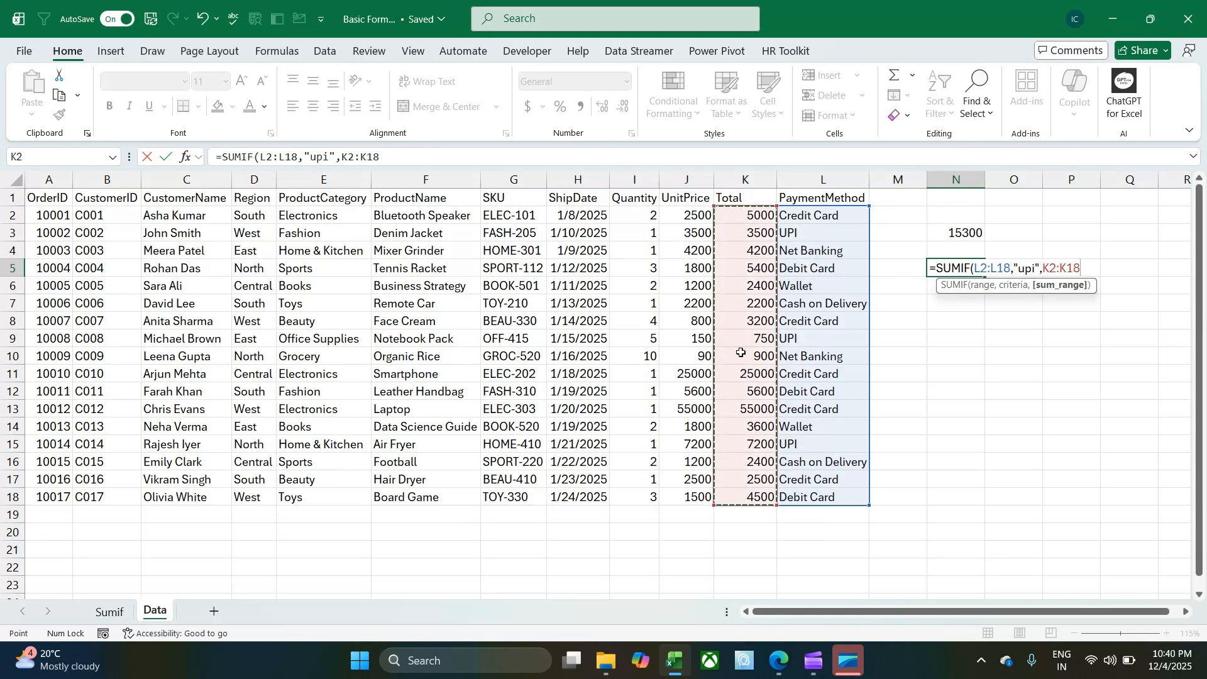
{"action": "key", "text": "Return"}
{"action": "left_click", "coordinate": [952, 269]}
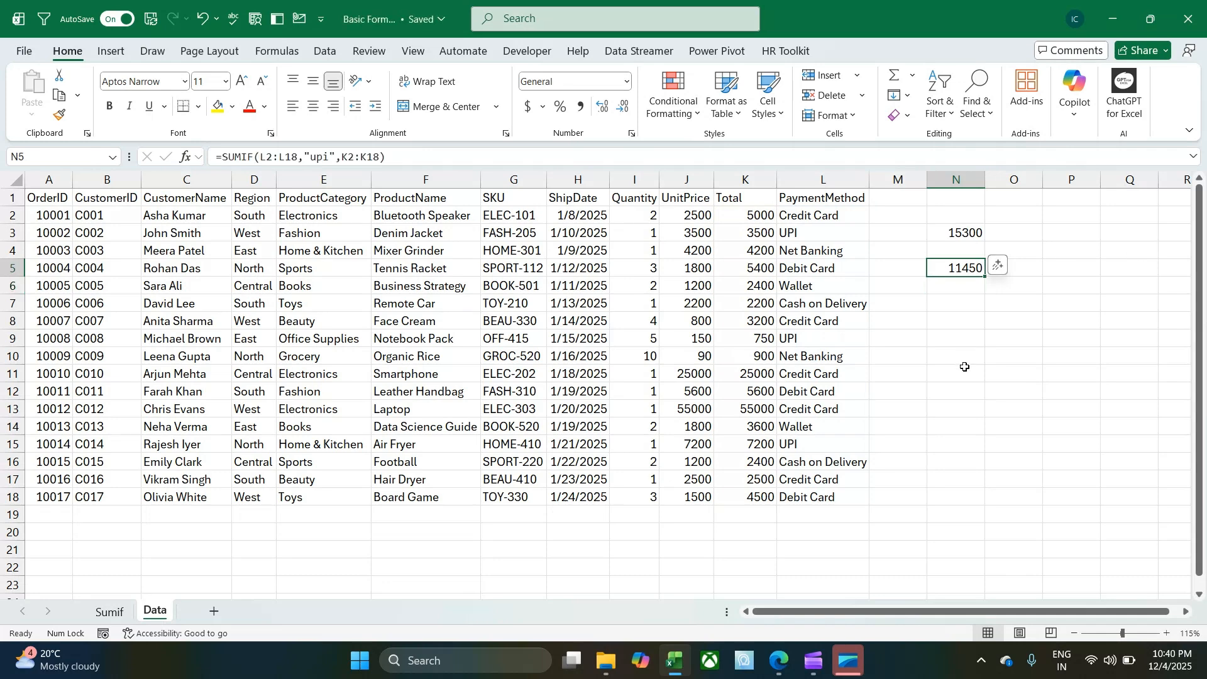
- Open data validation for cell N8 and set the allowed criteria to List
{"action": "left_click", "coordinate": [965, 326]}
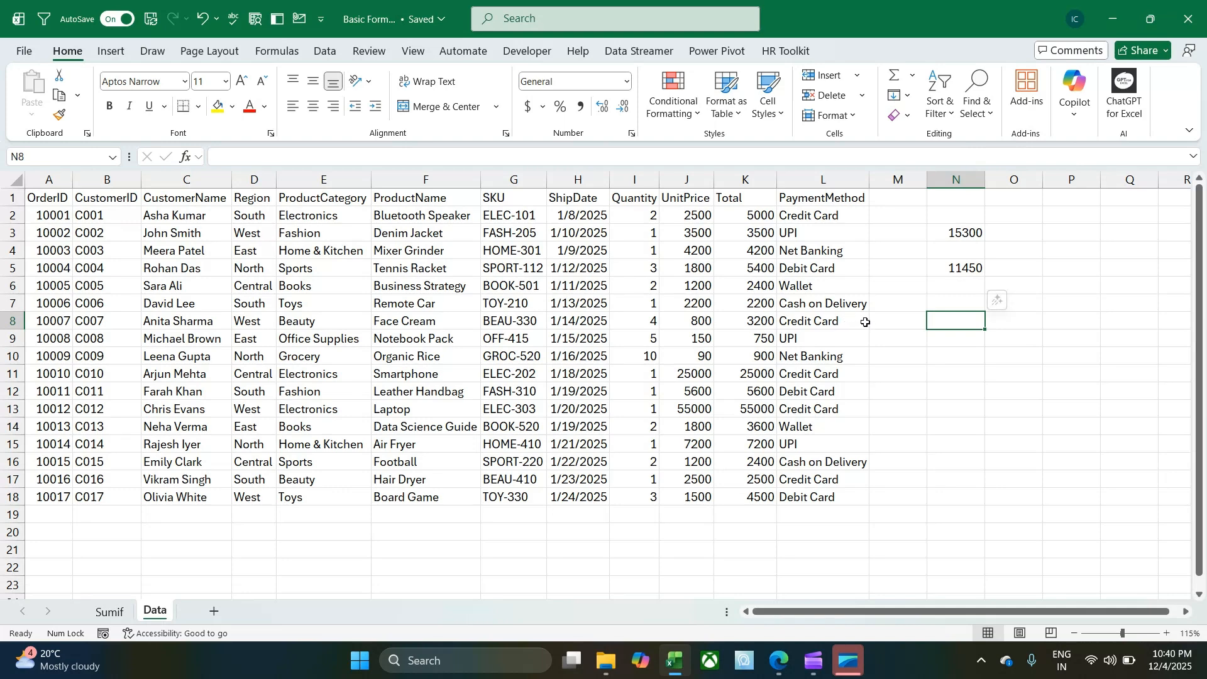
{"action": "key", "text": "alt"}
{"action": "key", "text": "a"}
{"action": "key", "text": "v"}
{"action": "key", "text": "v"}
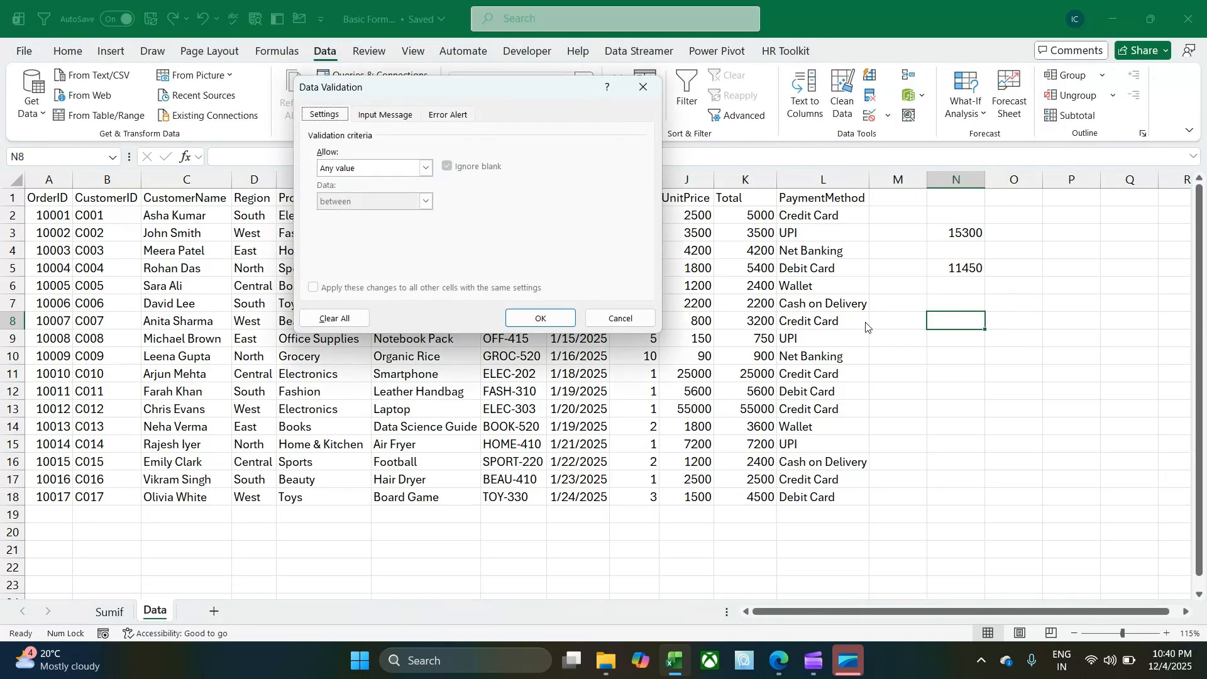
{"action": "left_click_drag", "start_coordinate": [448, 86], "coordinate": [661, 222]}
{"action": "left_click", "coordinate": [614, 307]}
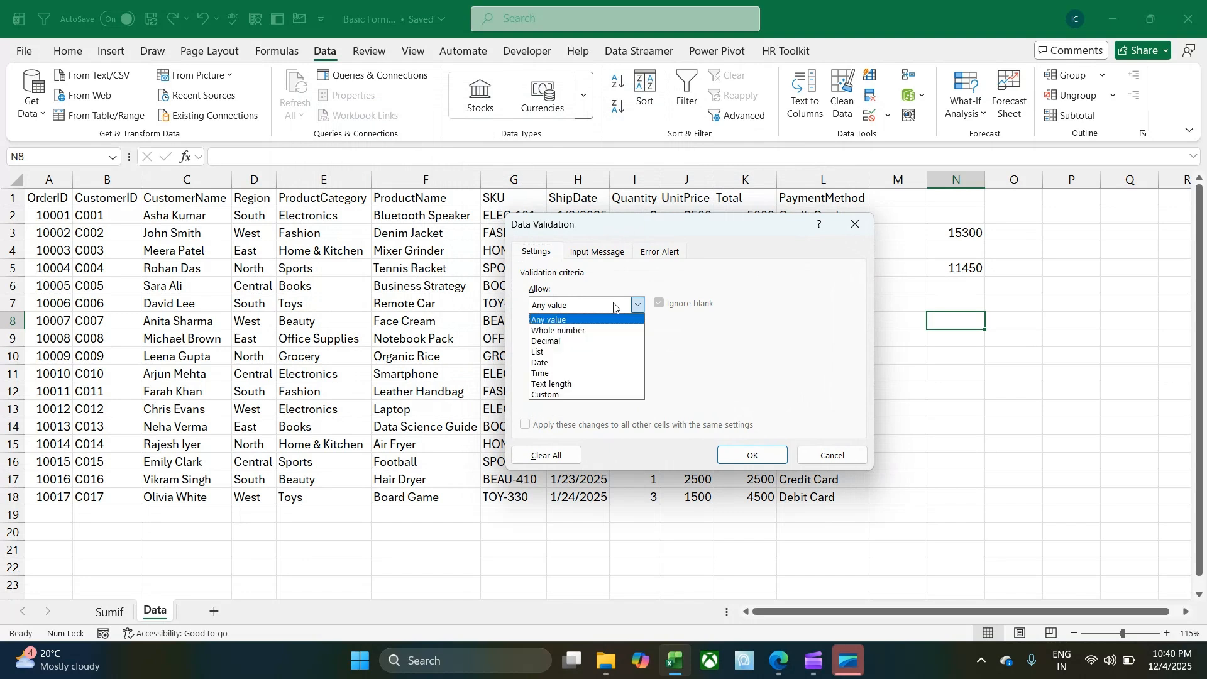
{"action": "left_click", "coordinate": [614, 306]}
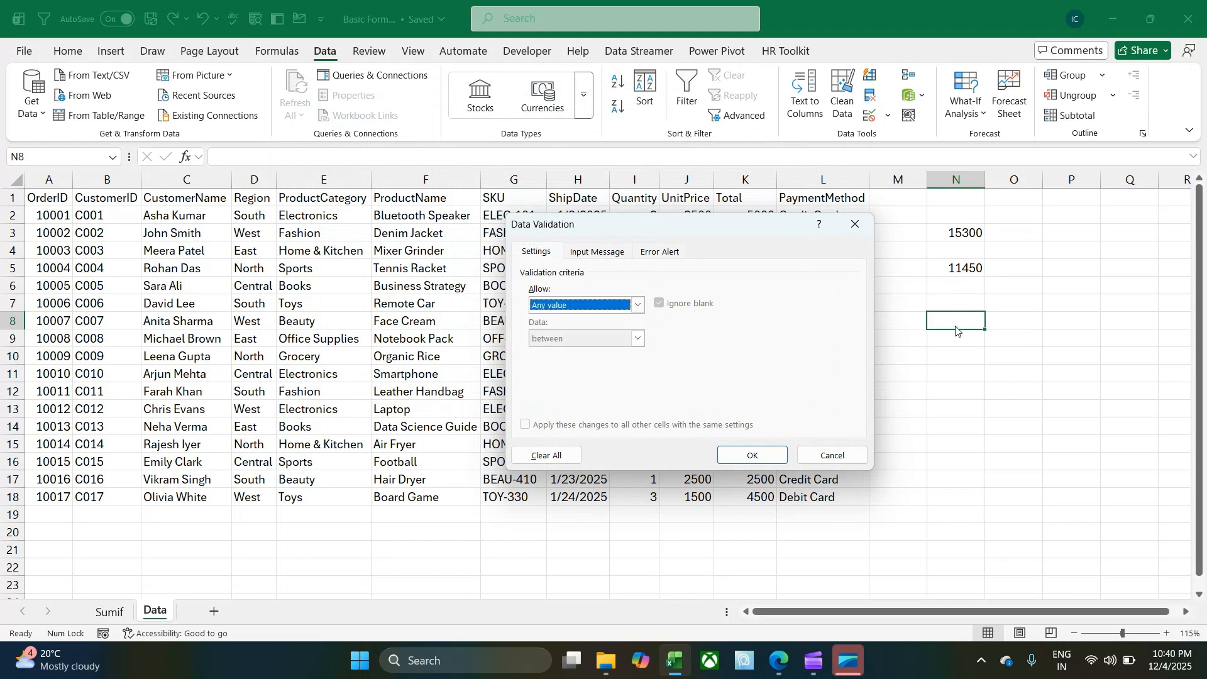
{"action": "left_click", "coordinate": [585, 310]}
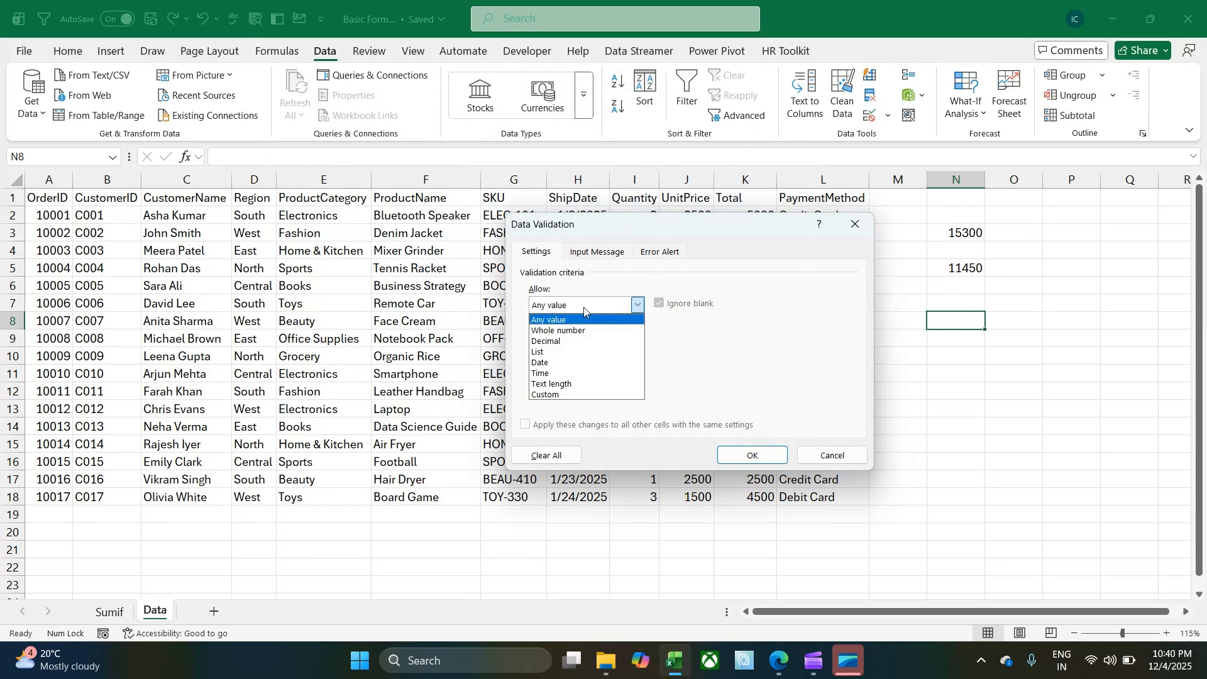
{"action": "left_click", "coordinate": [582, 353]}
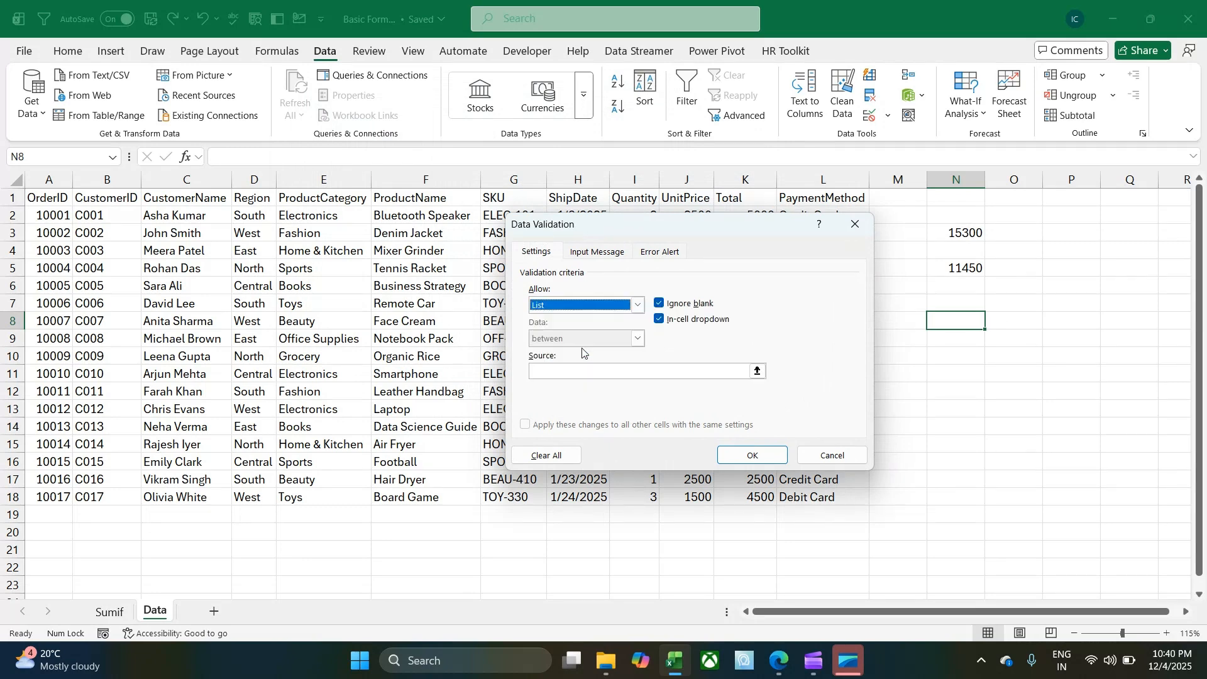
- Apply the ProductCategory range =$E$2:$E$18 as the list source for N8 and check the cell's drop-down choices
{"action": "left_click", "coordinate": [757, 372]}
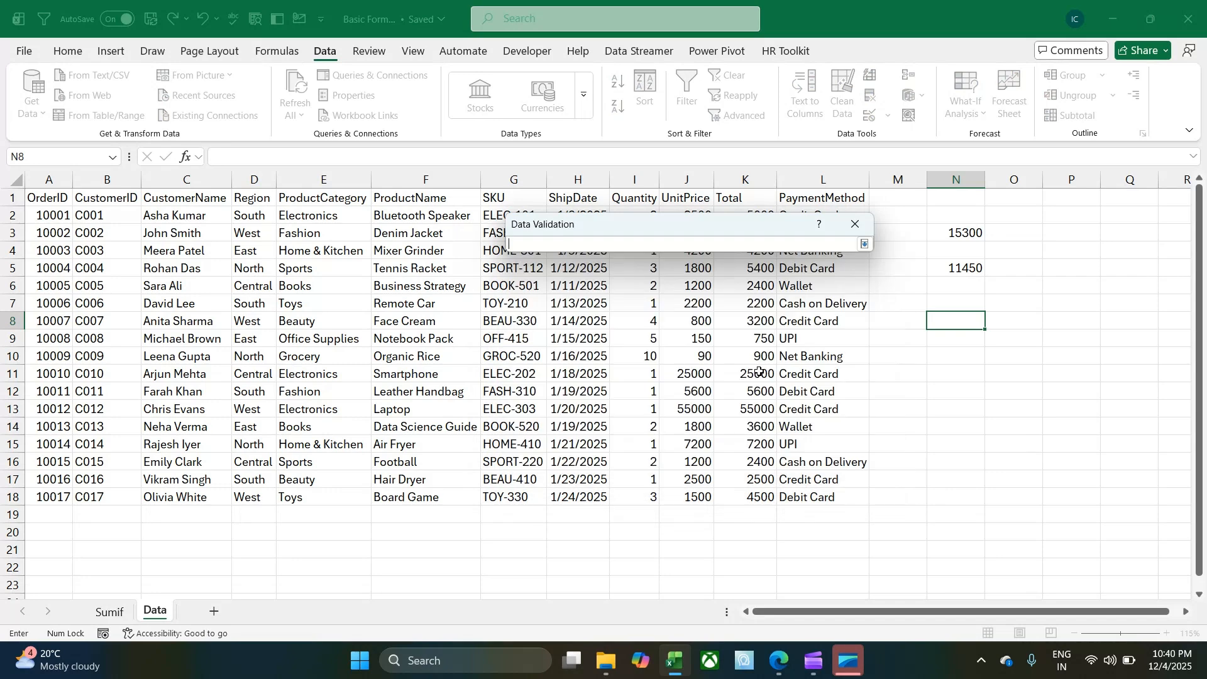
{"action": "left_click_drag", "start_coordinate": [323, 219], "coordinate": [329, 490]}
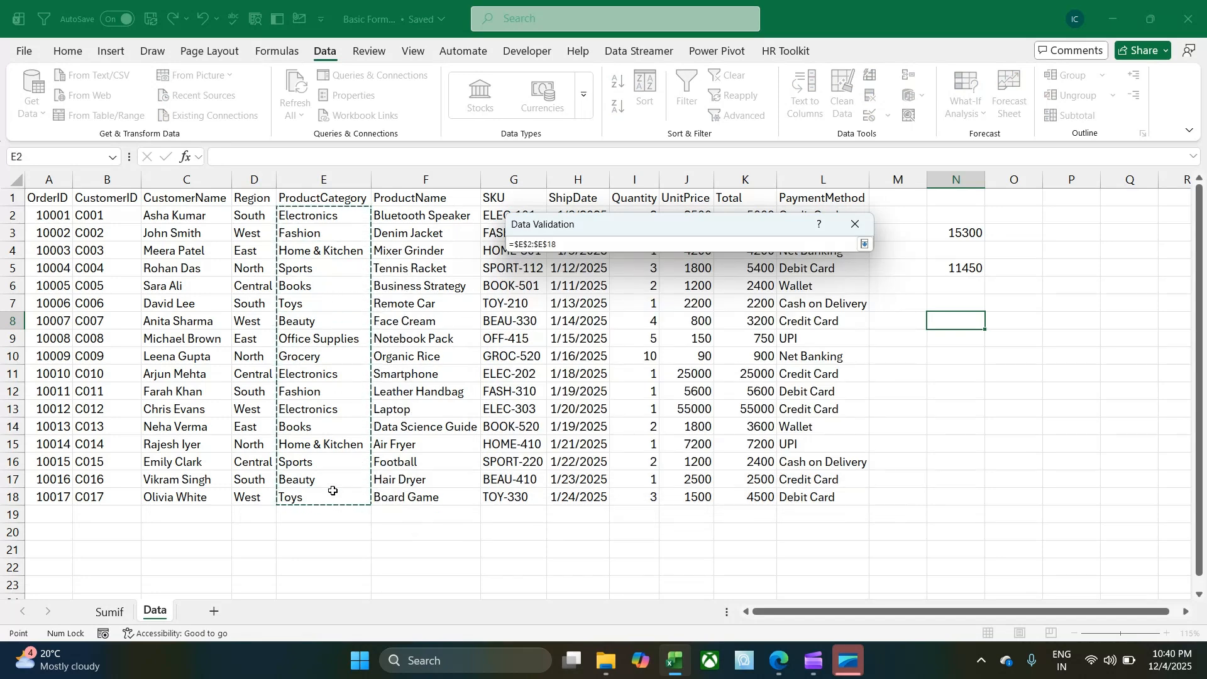
{"action": "left_click", "coordinate": [864, 244]}
{"action": "left_click", "coordinate": [751, 455]}
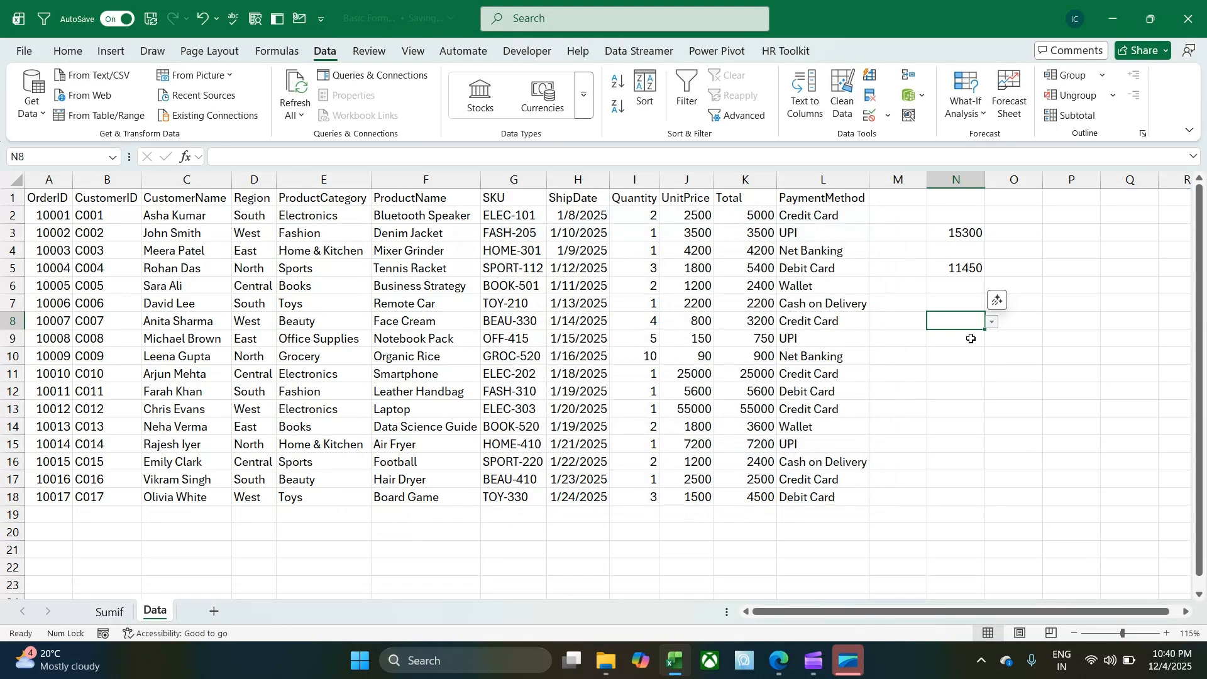
{"action": "left_click", "coordinate": [993, 323]}
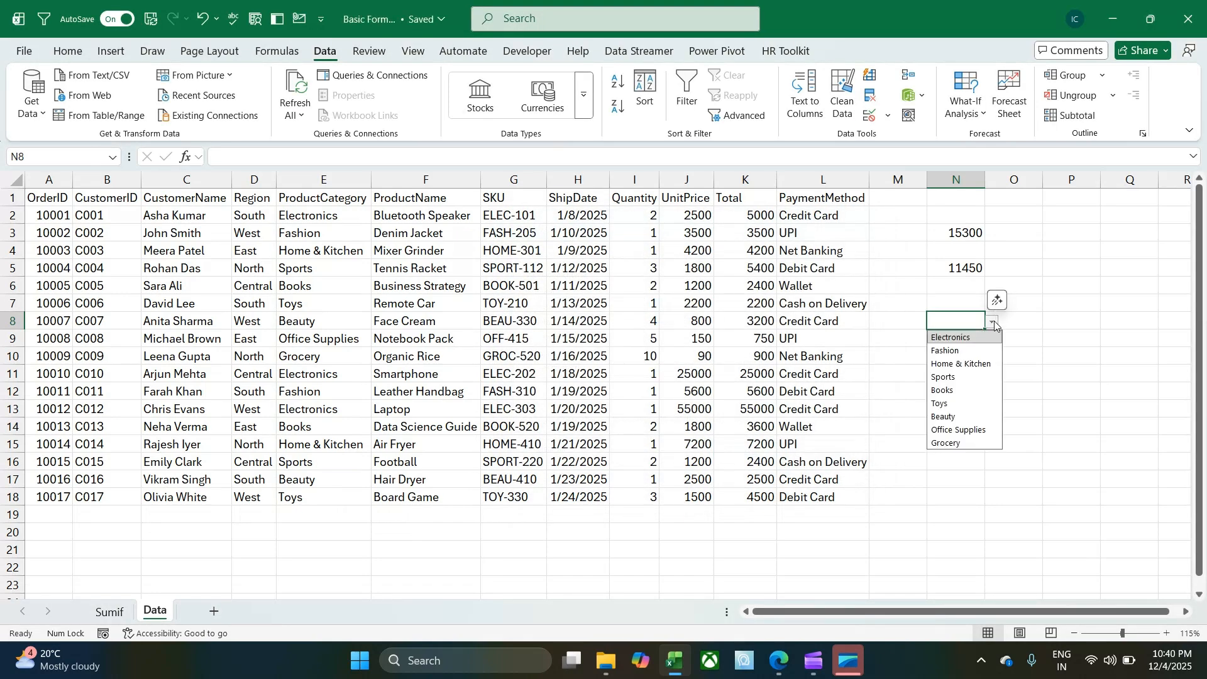
{"action": "left_click", "coordinate": [961, 321]}
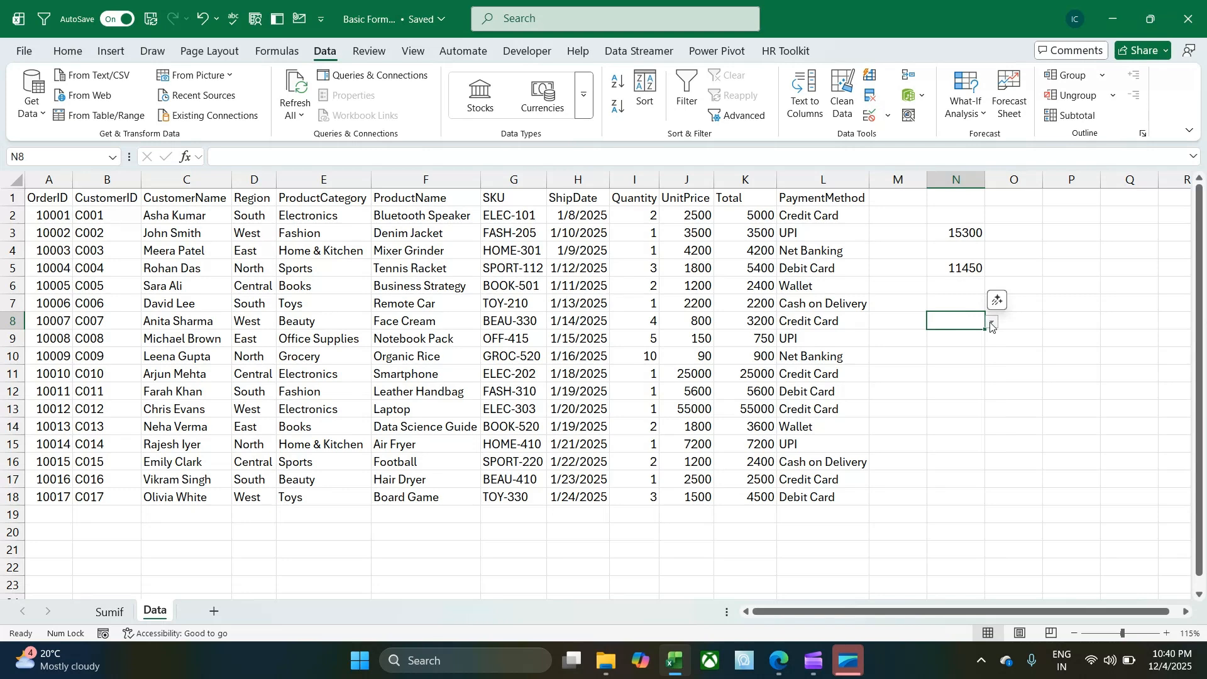
{"action": "left_click", "coordinate": [991, 323]}
{"action": "left_click", "coordinate": [955, 322]}
- Enter =SUMIF(E2:E18,N8,K2:K18) in cell O8 to total the sales for the category chosen in N8
{"action": "left_click", "coordinate": [1024, 323]}
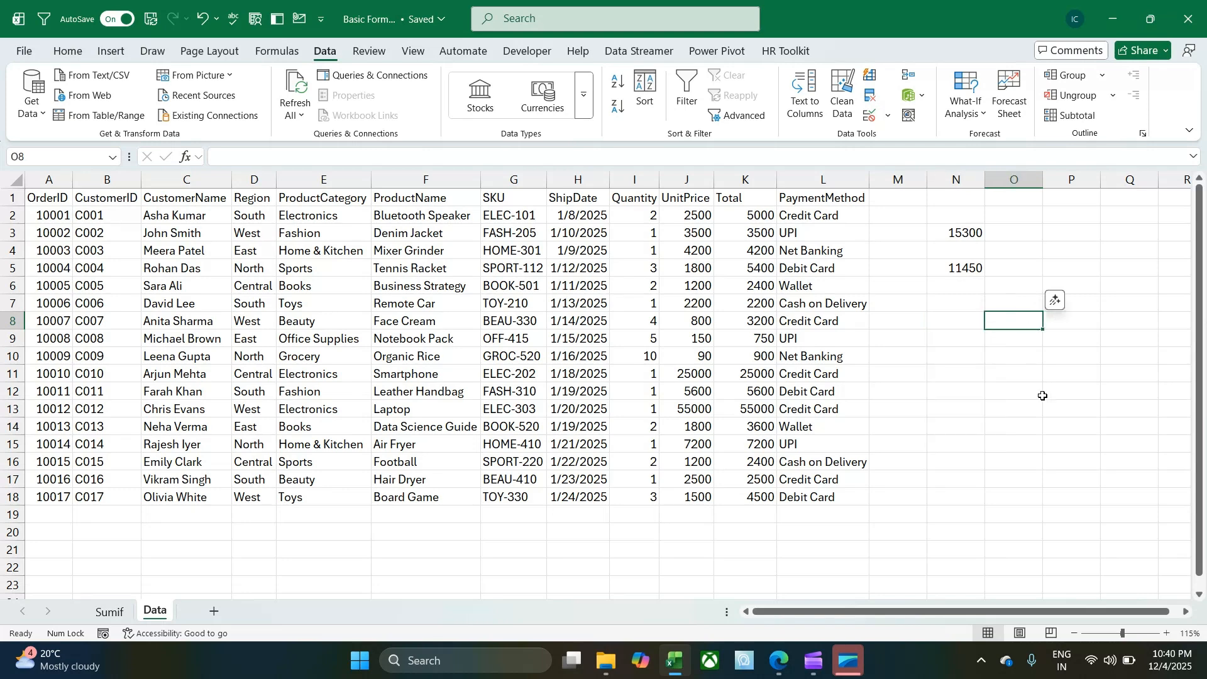
{"action": "type", "text": "=sum"}
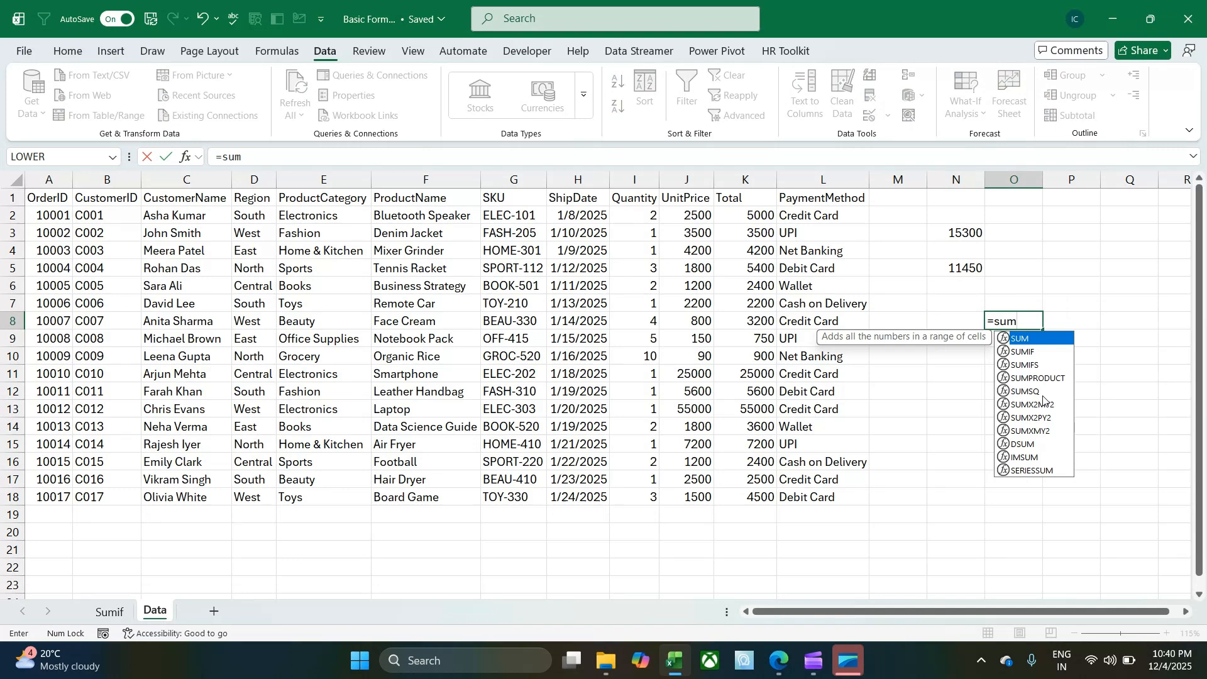
{"action": "key", "text": "Down"}
{"action": "key", "text": "Tab"}
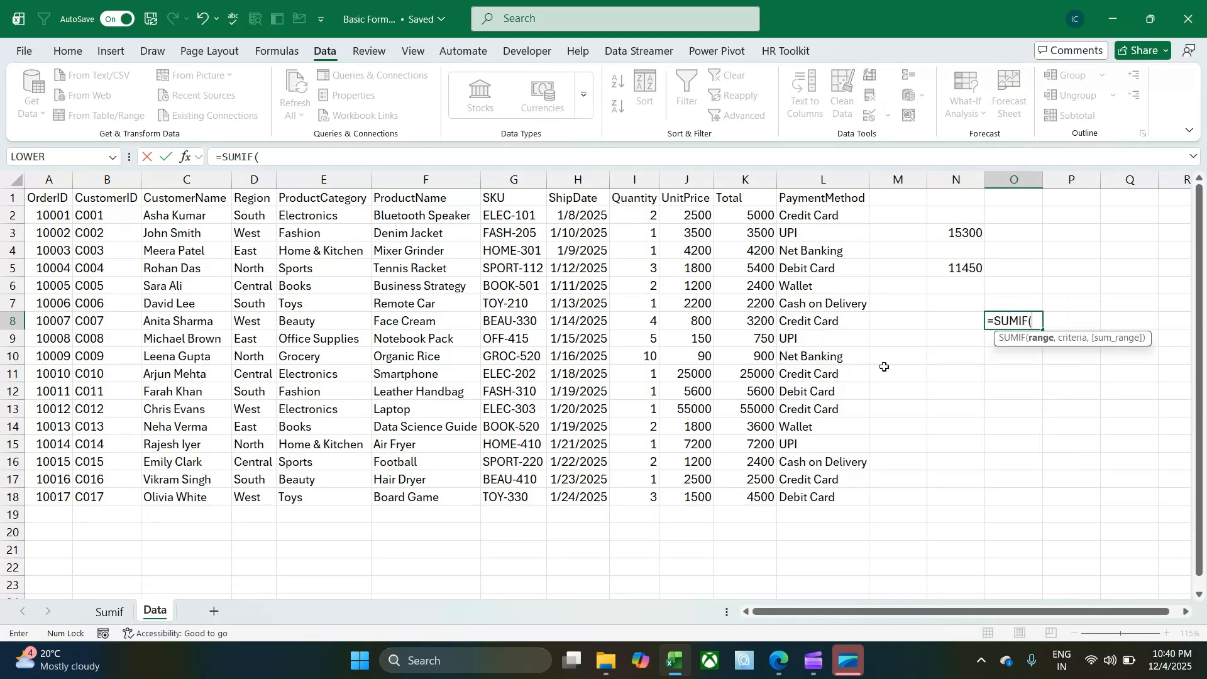
{"action": "left_click_drag", "start_coordinate": [339, 217], "coordinate": [348, 492]}
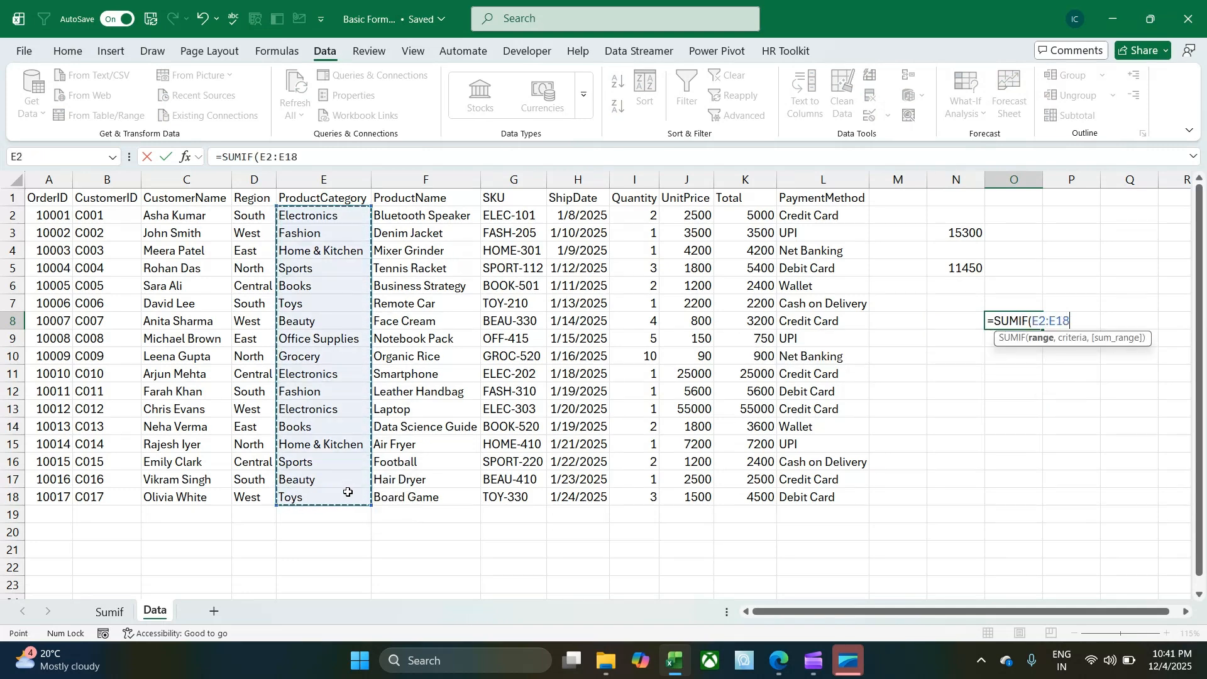
{"action": "type", "text": ","}
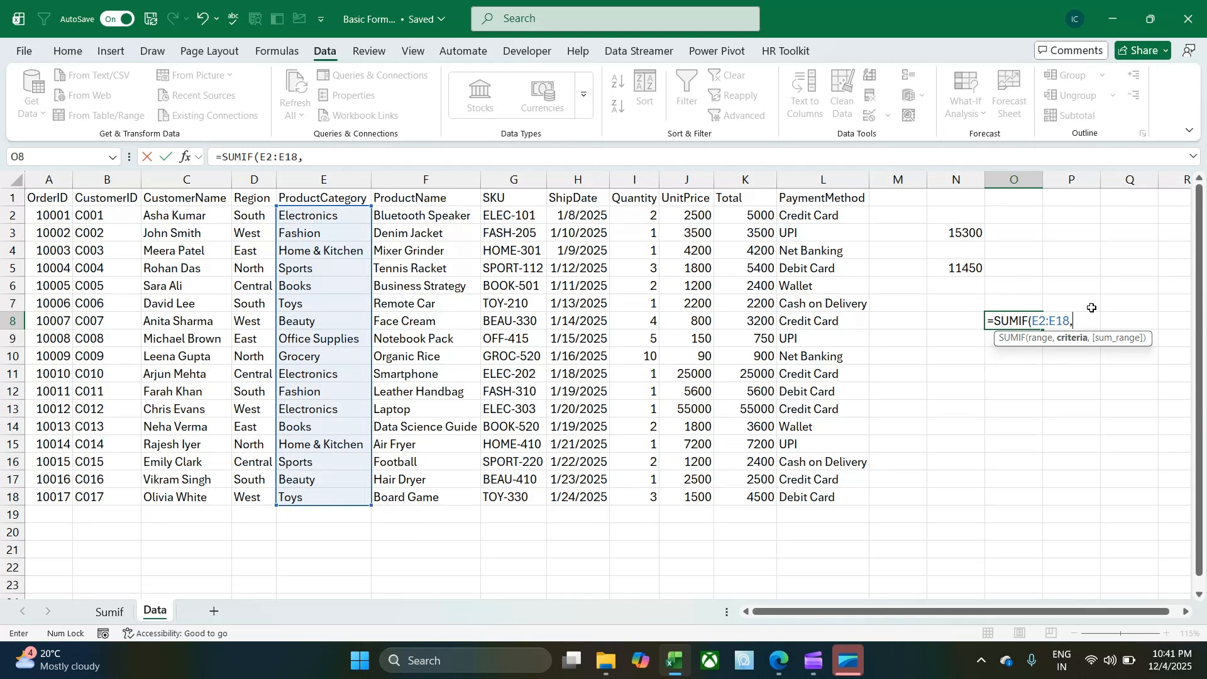
{"action": "left_click", "coordinate": [958, 323]}
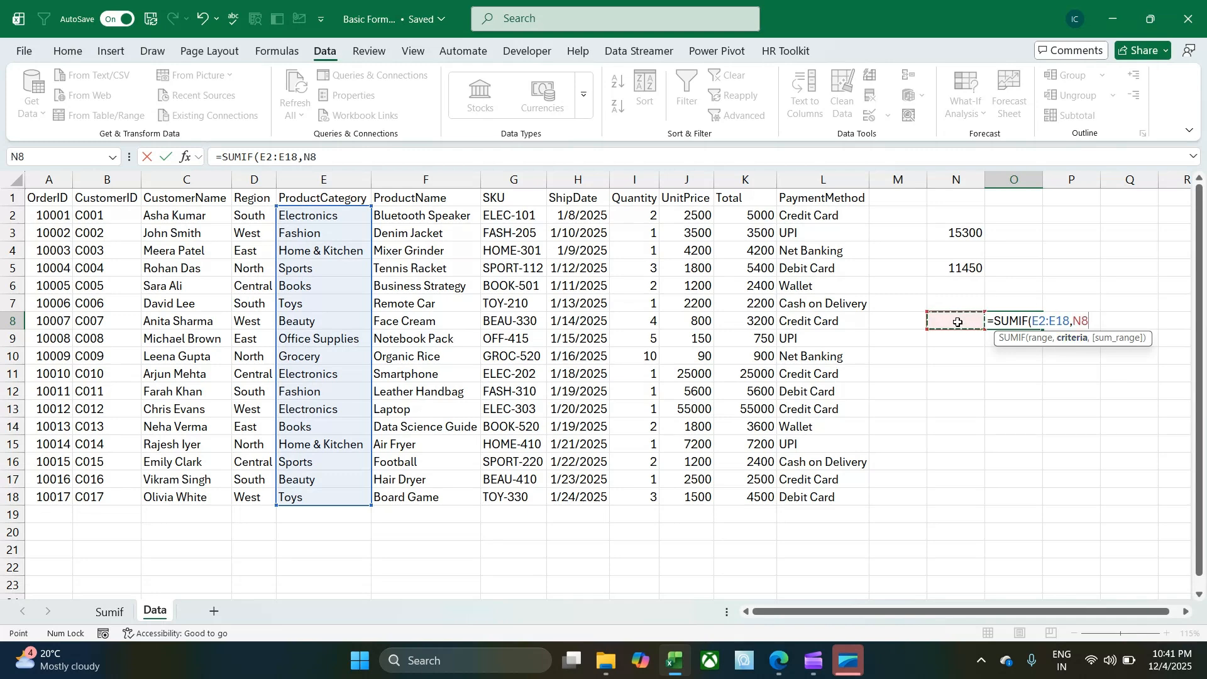
{"action": "type", "text": ","}
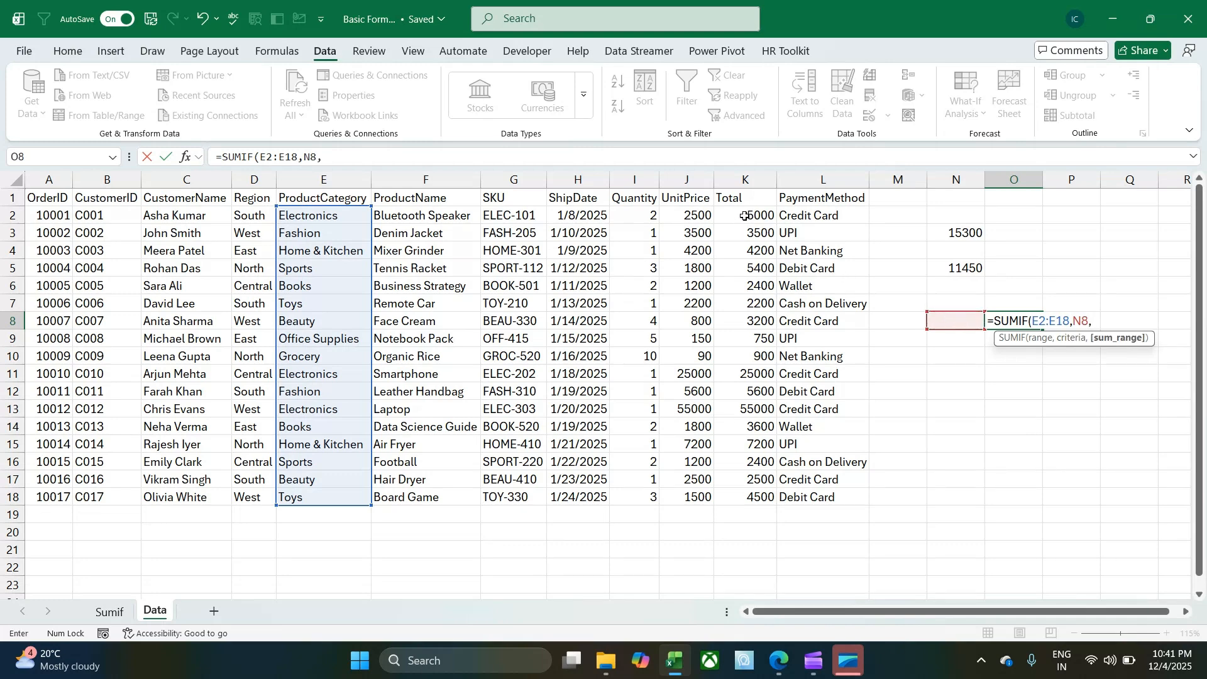
{"action": "left_click_drag", "start_coordinate": [735, 213], "coordinate": [739, 492]}
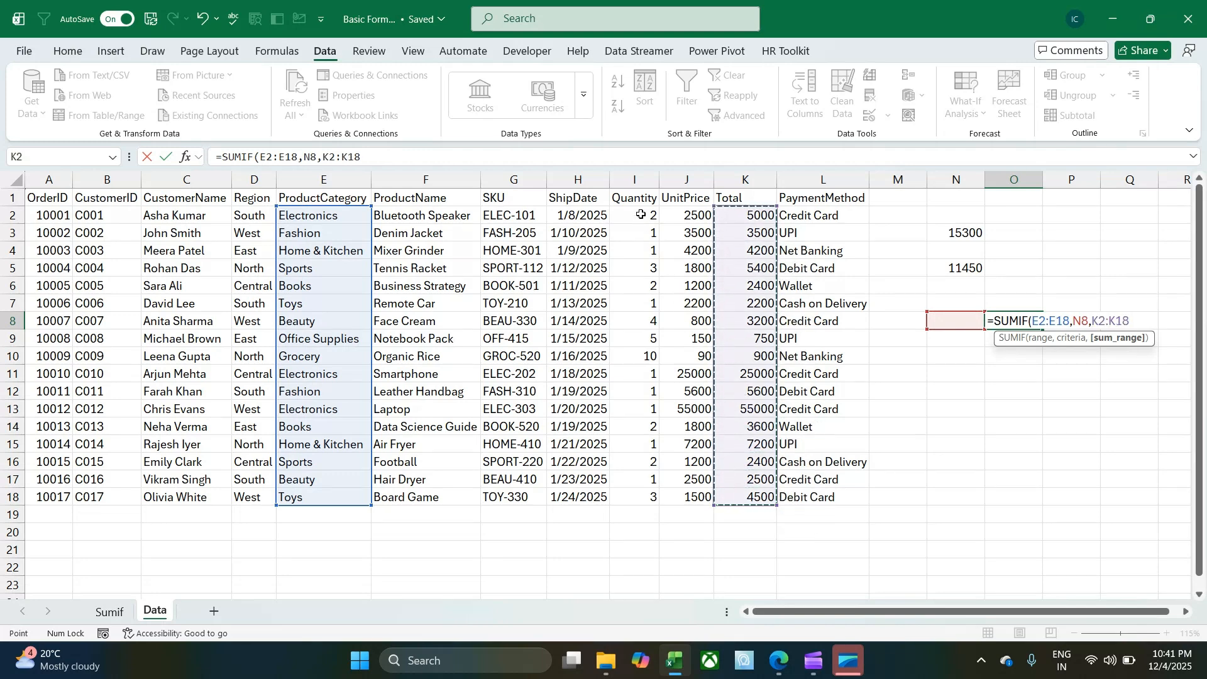
{"action": "left_click_drag", "start_coordinate": [634, 215], "coordinate": [630, 496]}
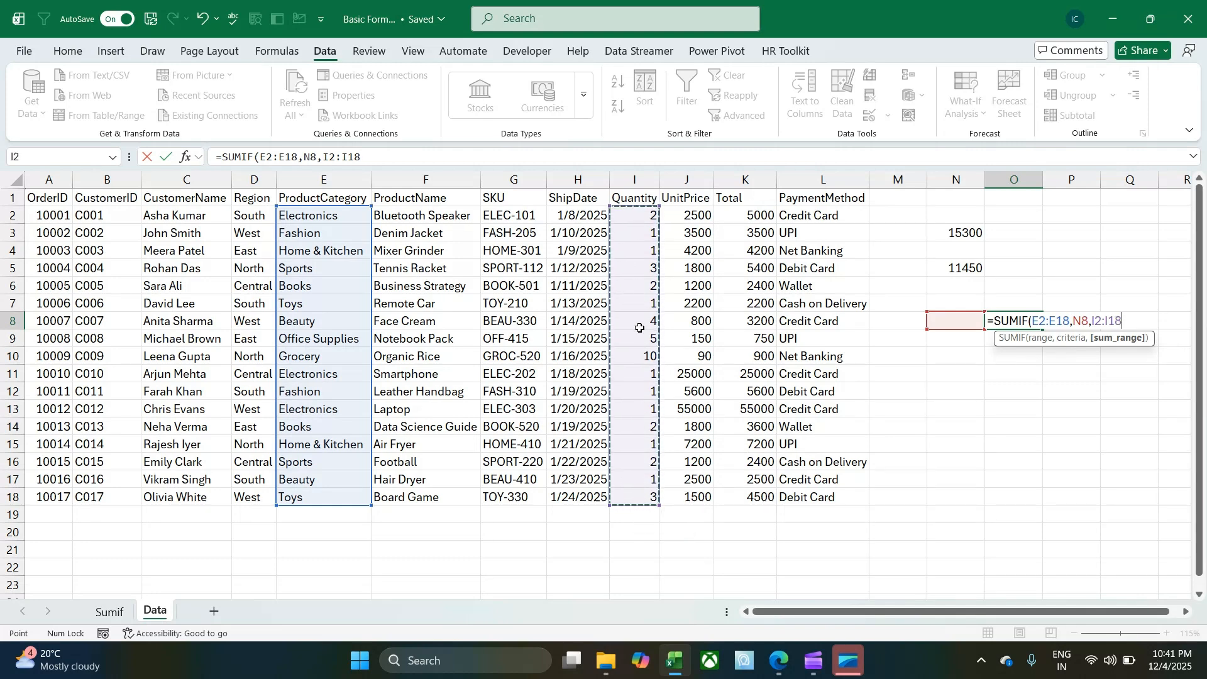
{"action": "left_click_drag", "start_coordinate": [747, 211], "coordinate": [737, 500]}
{"action": "key", "text": "Return"}
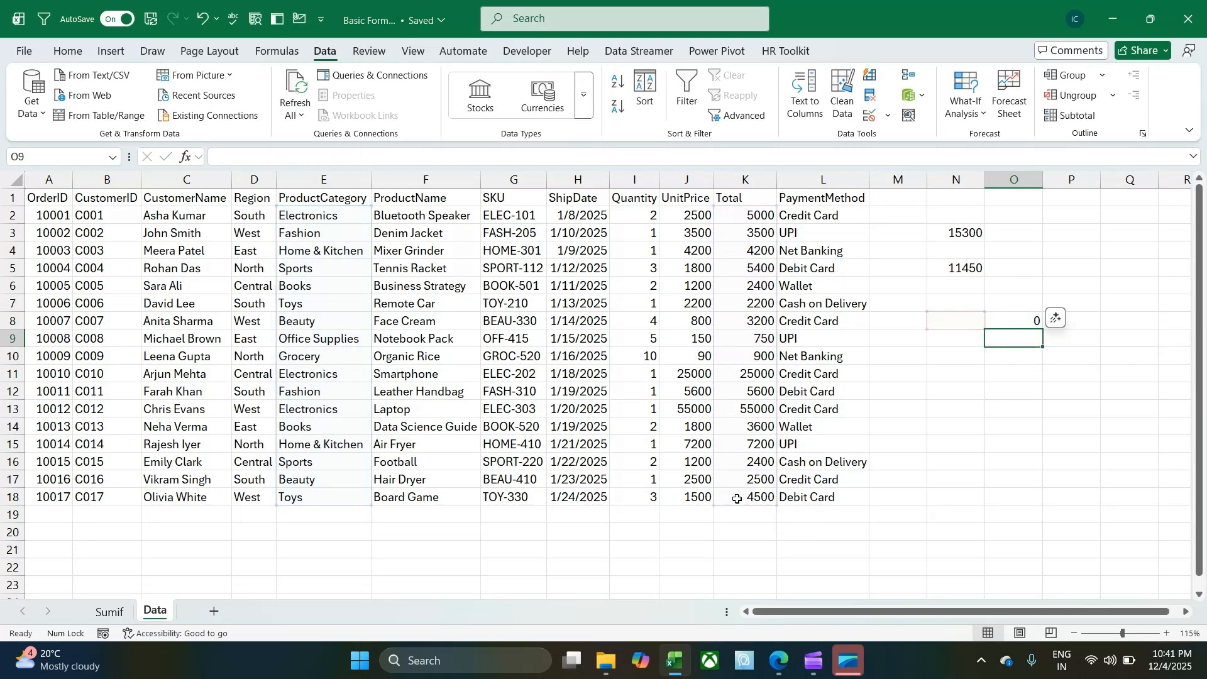
- Choose Electronics, Books and finally Beauty from the N8 list to test the category total in O8
{"action": "left_click", "coordinate": [963, 321]}
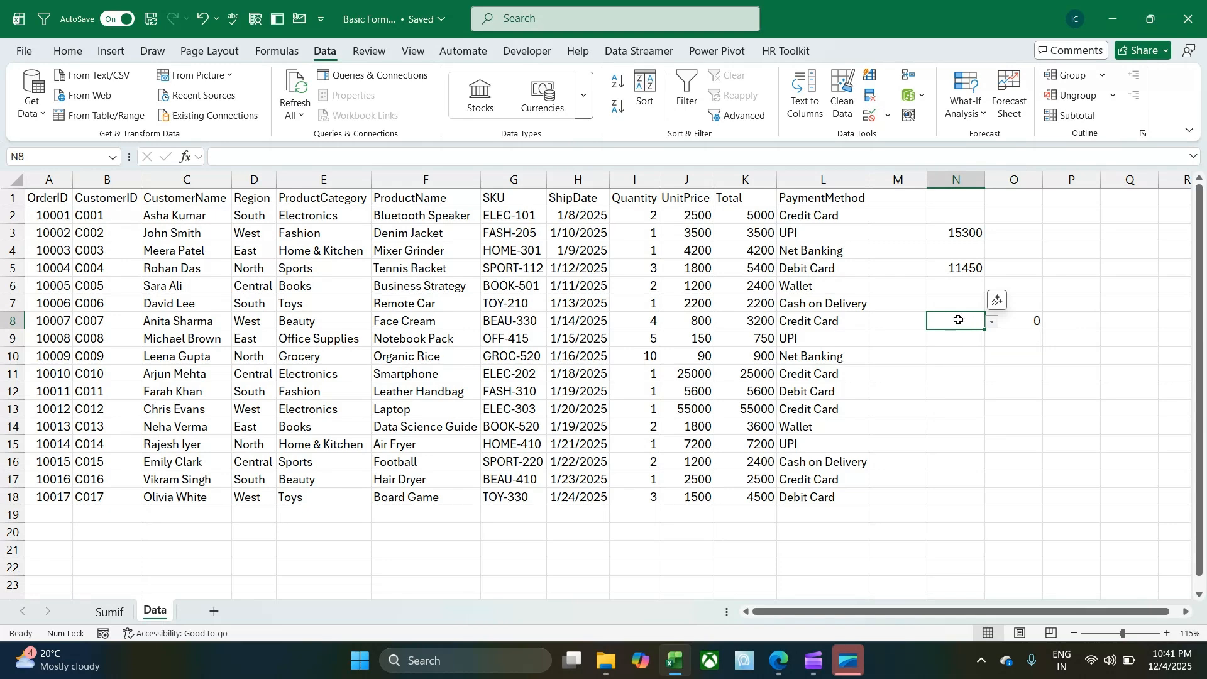
{"action": "left_click", "coordinate": [992, 322]}
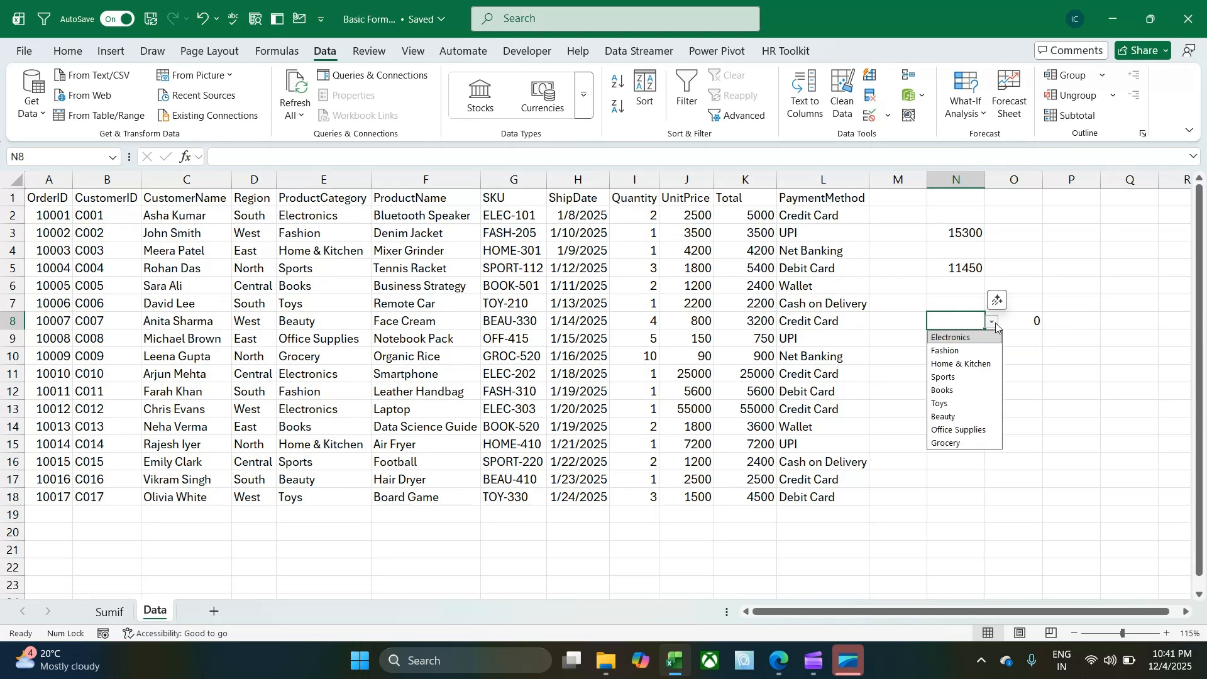
{"action": "left_click", "coordinate": [987, 339]}
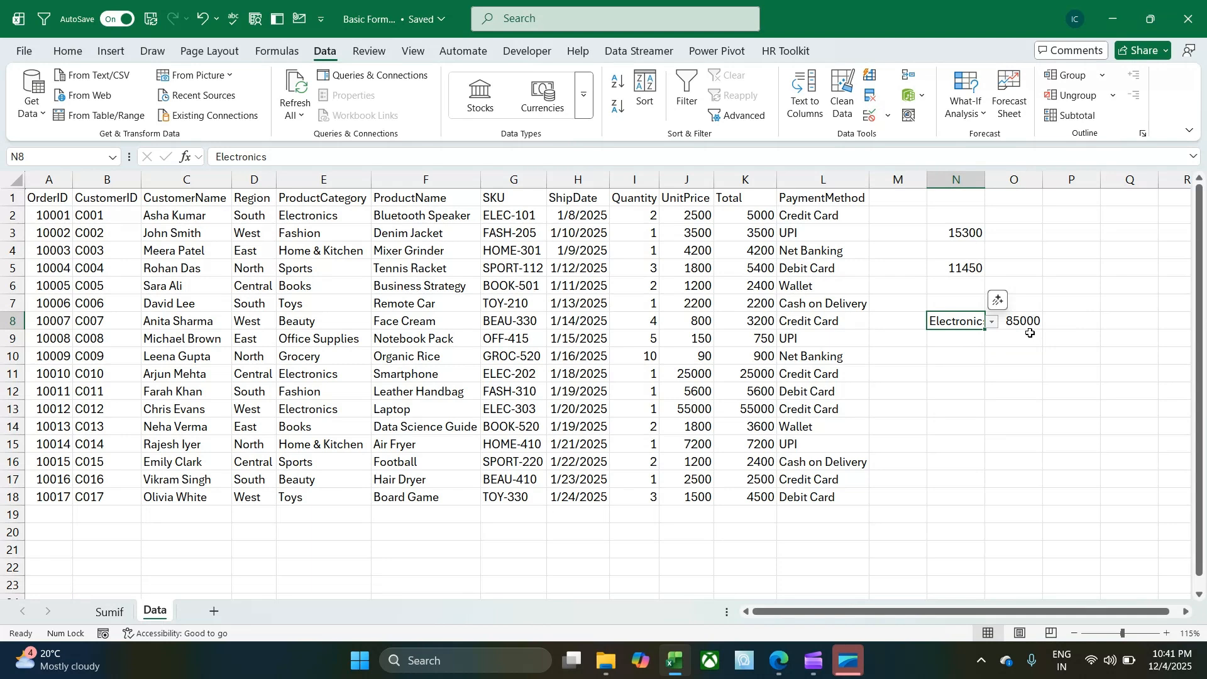
{"action": "left_click", "coordinate": [992, 321]}
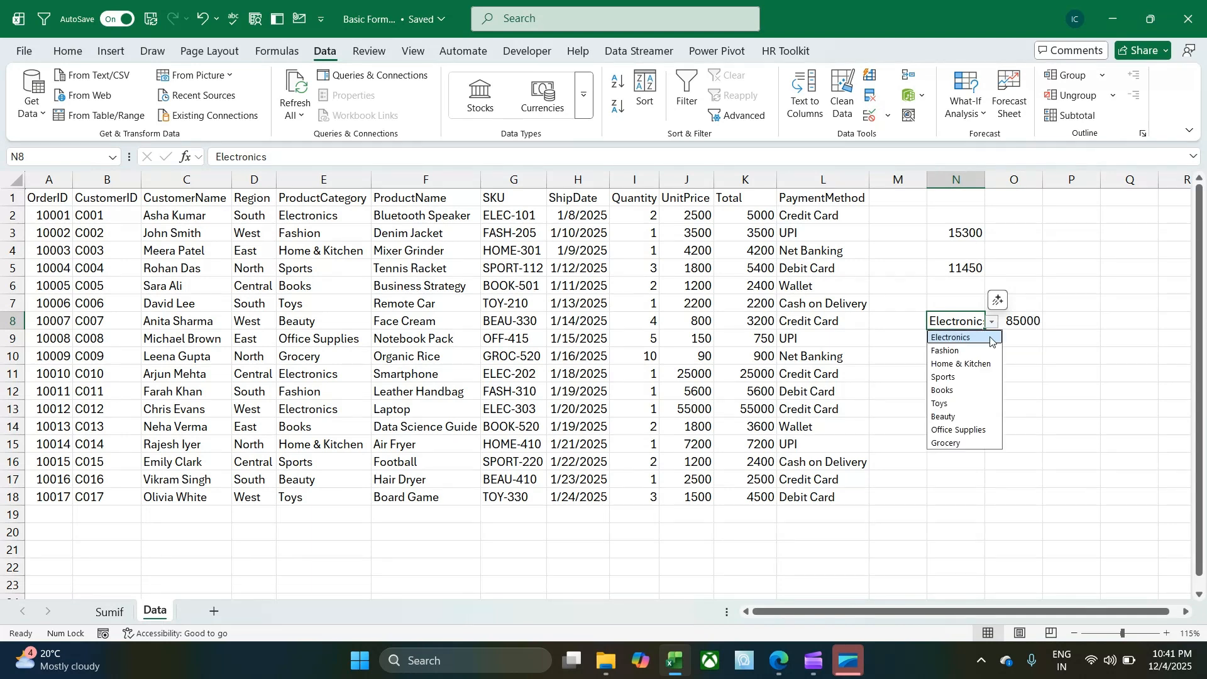
{"action": "left_click", "coordinate": [972, 390]}
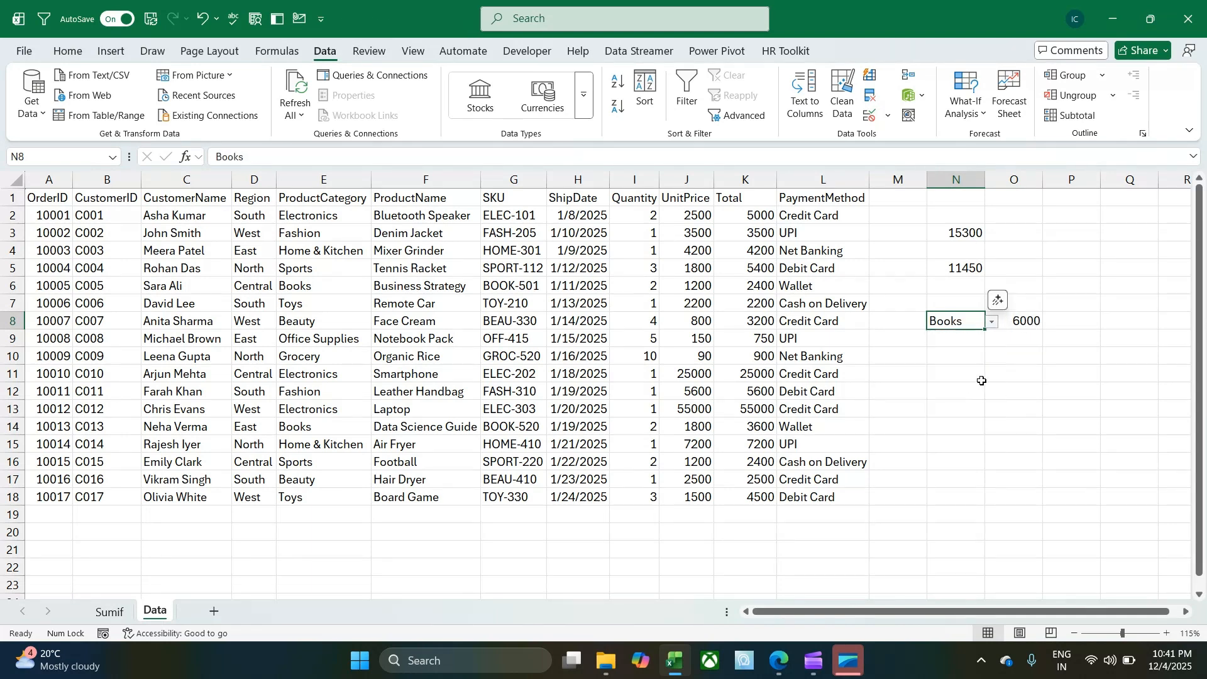
{"action": "left_click", "coordinate": [992, 322]}
{"action": "left_click", "coordinate": [978, 417]}
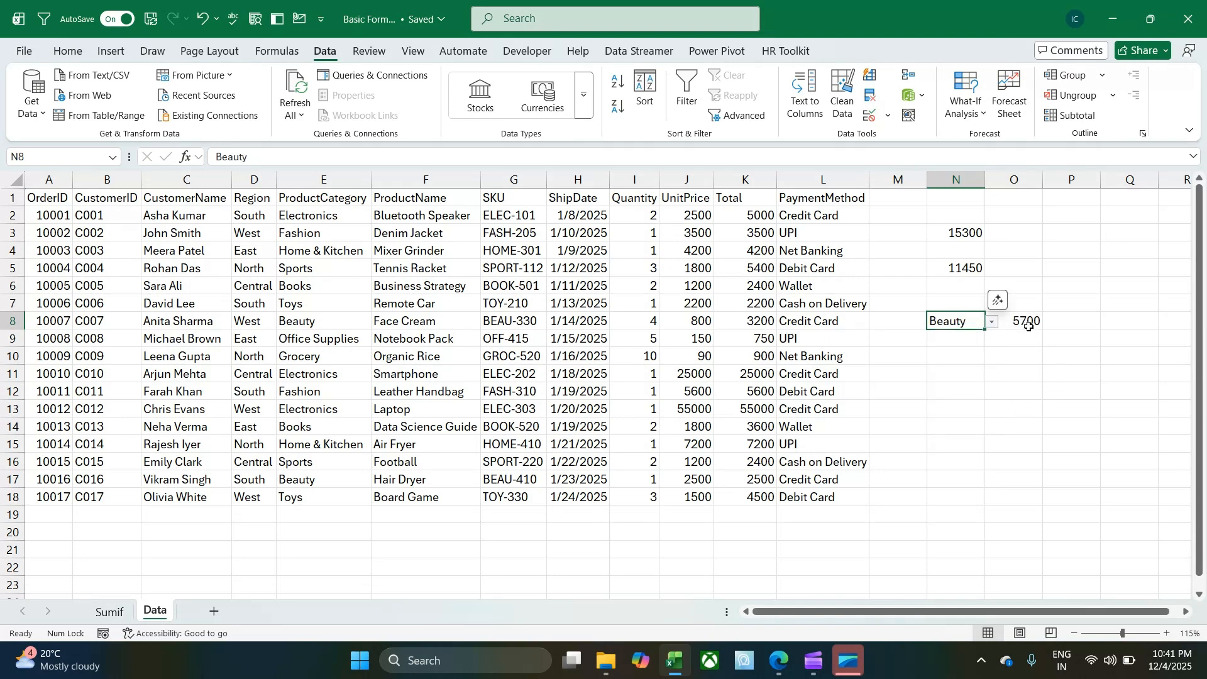
- Enter a SUMIF formula in cell O11 with range E2:E18, criteria "*o*" and sum range K2:K18 to total categories containing the letter o
{"action": "left_click", "coordinate": [962, 375]}
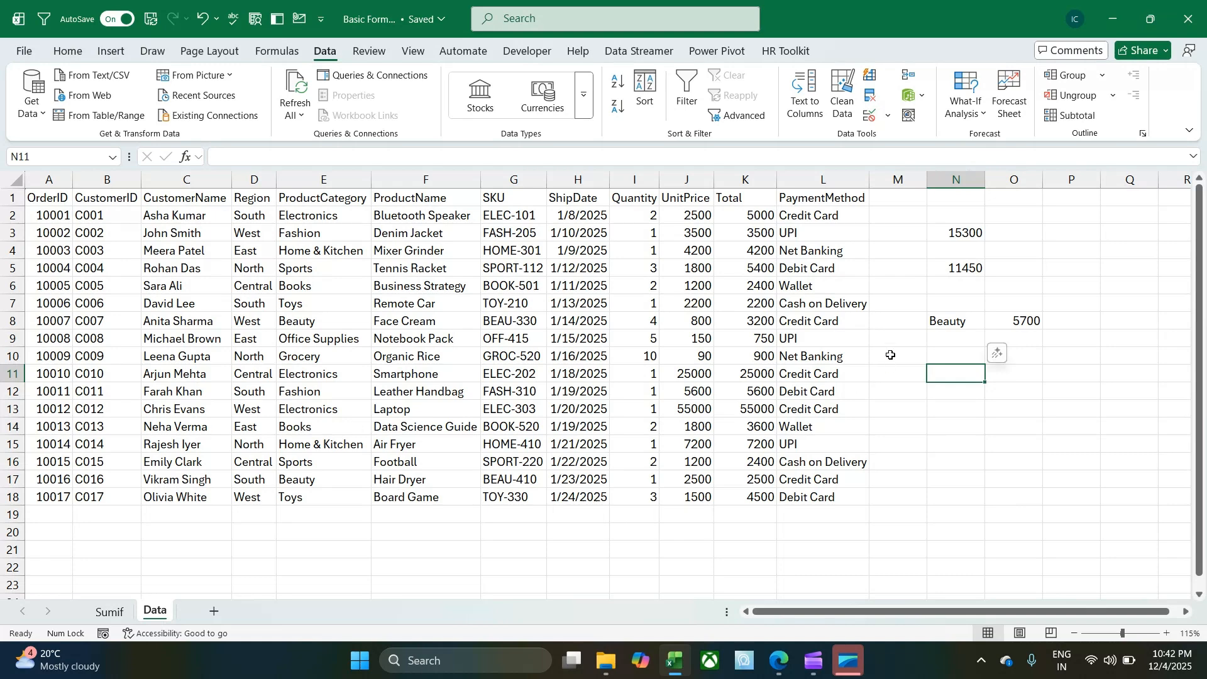
{"action": "left_click", "coordinate": [1008, 375]}
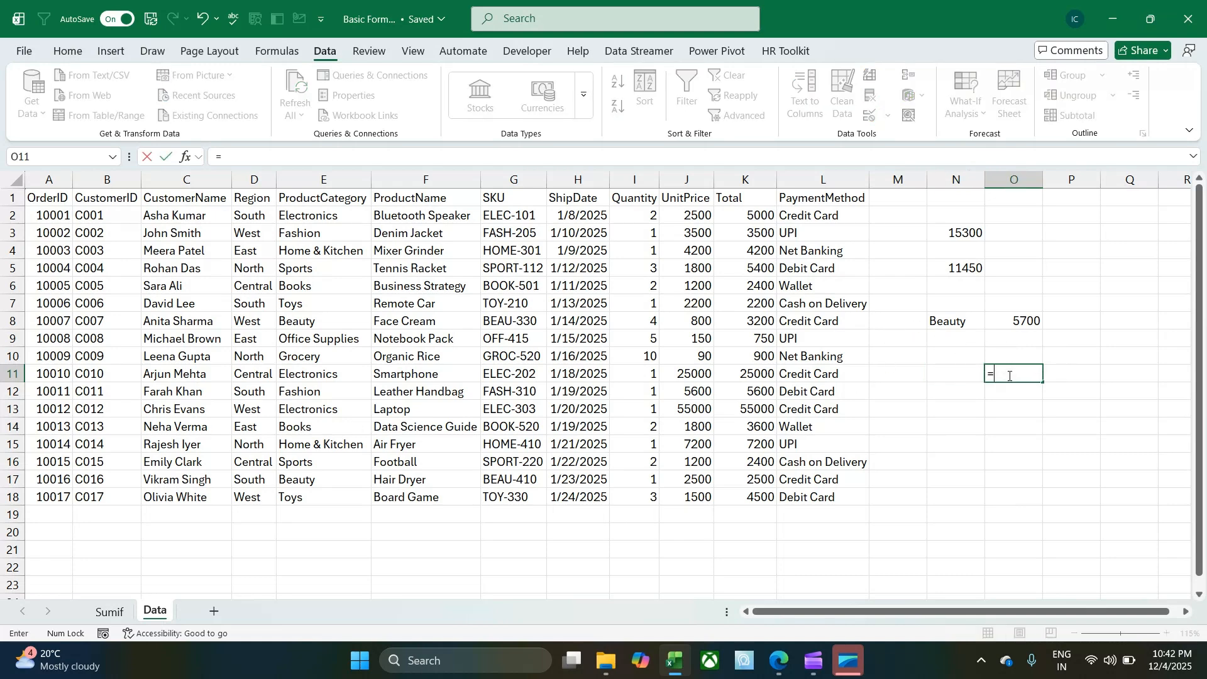
{"action": "type", "text": "=sumi"}
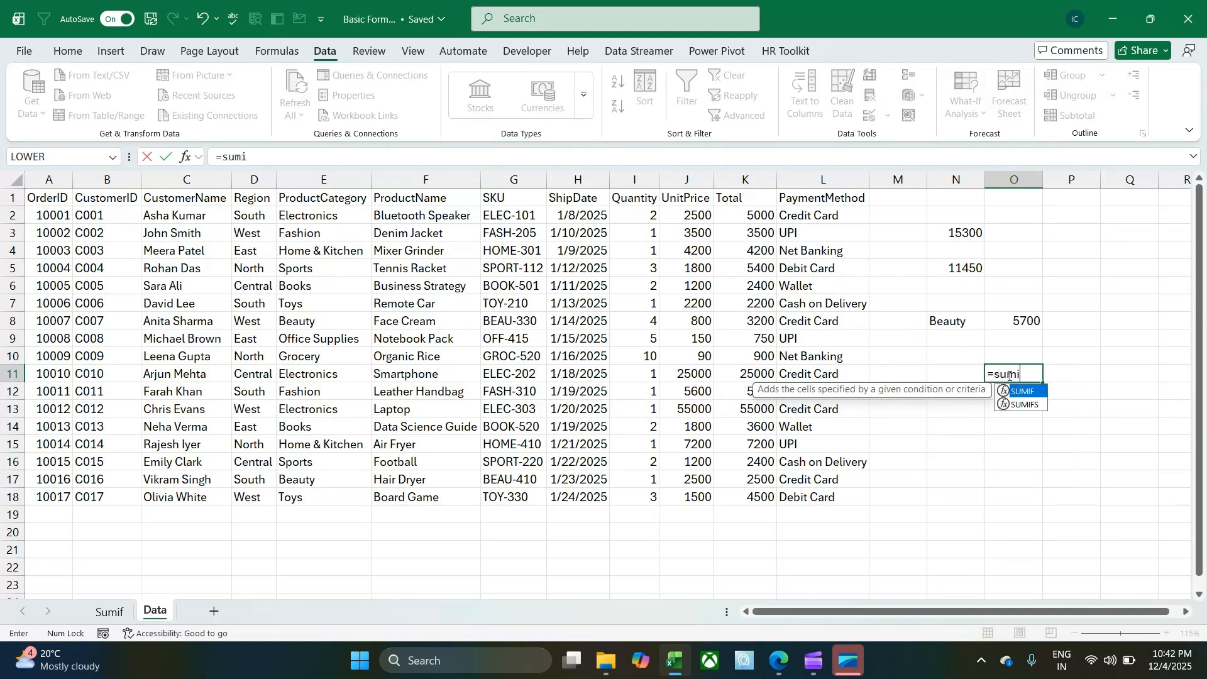
{"action": "key", "text": "Tab"}
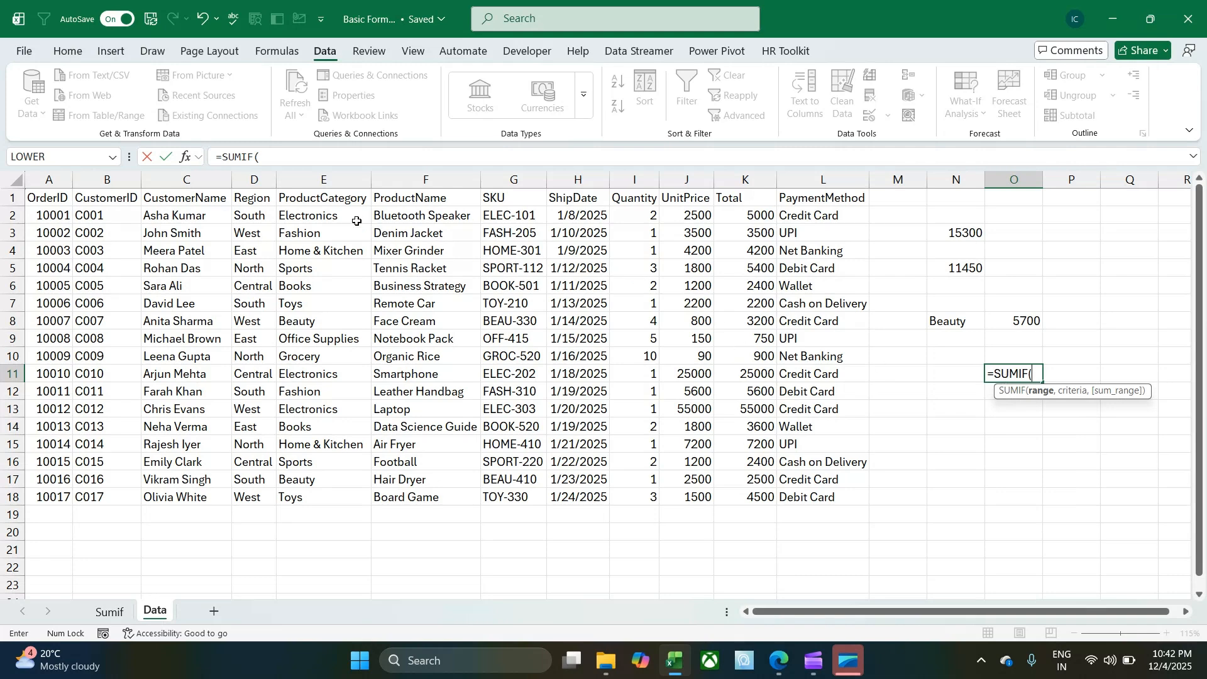
{"action": "left_click_drag", "start_coordinate": [352, 217], "coordinate": [349, 491]}
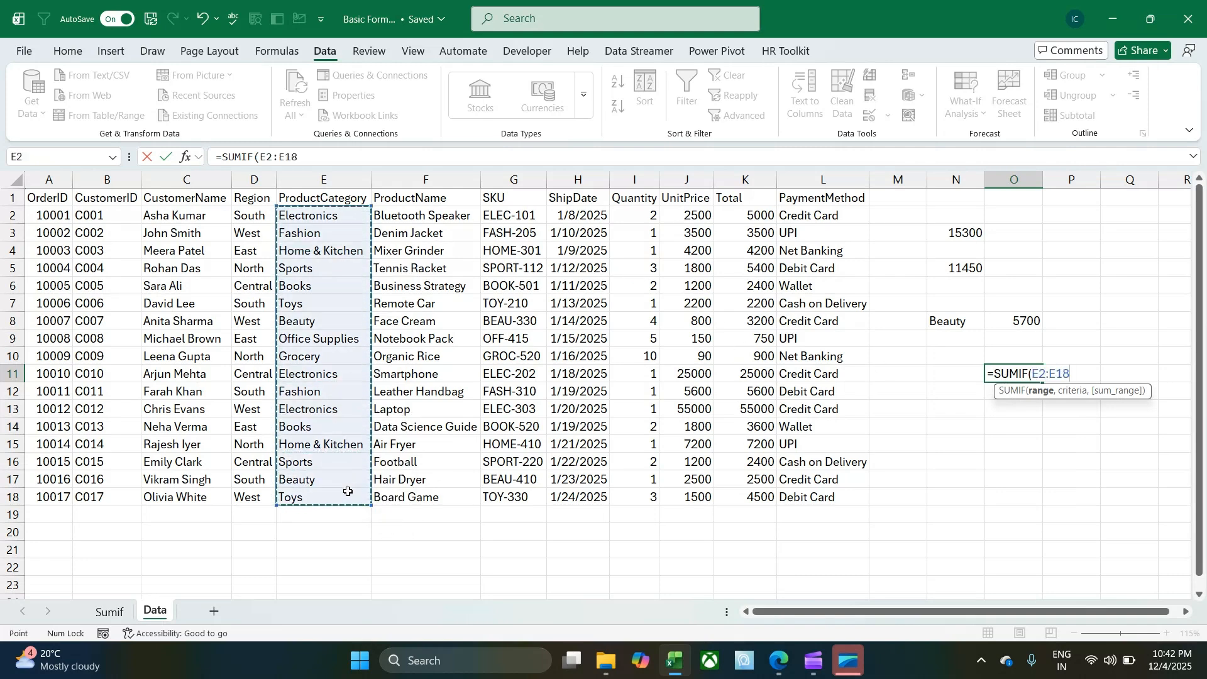
{"action": "type", "text": ","}
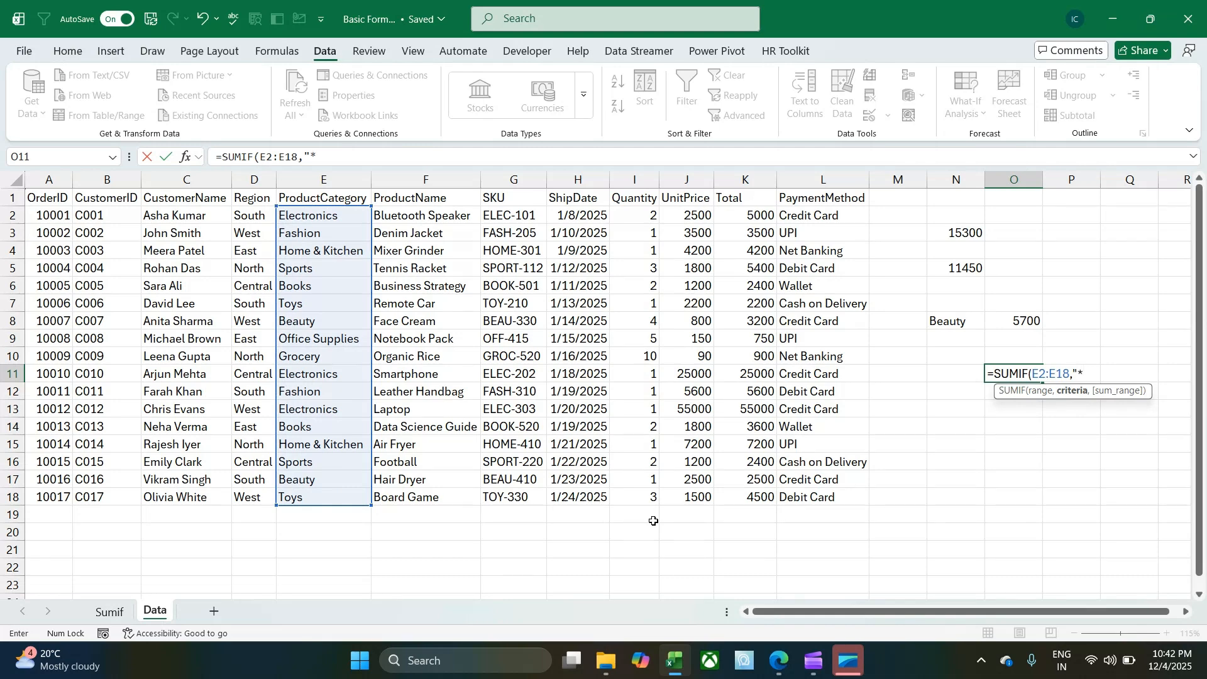
{"action": "type", "text": "*\","}
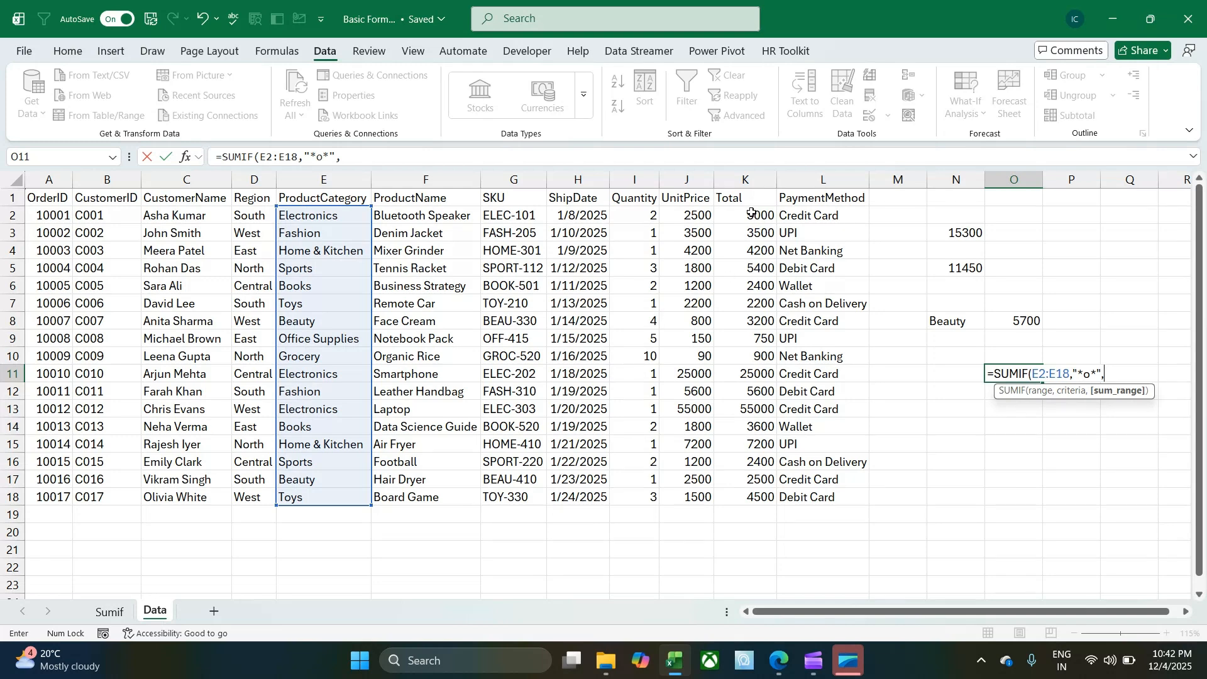
{"action": "left_click_drag", "start_coordinate": [750, 215], "coordinate": [750, 496]}
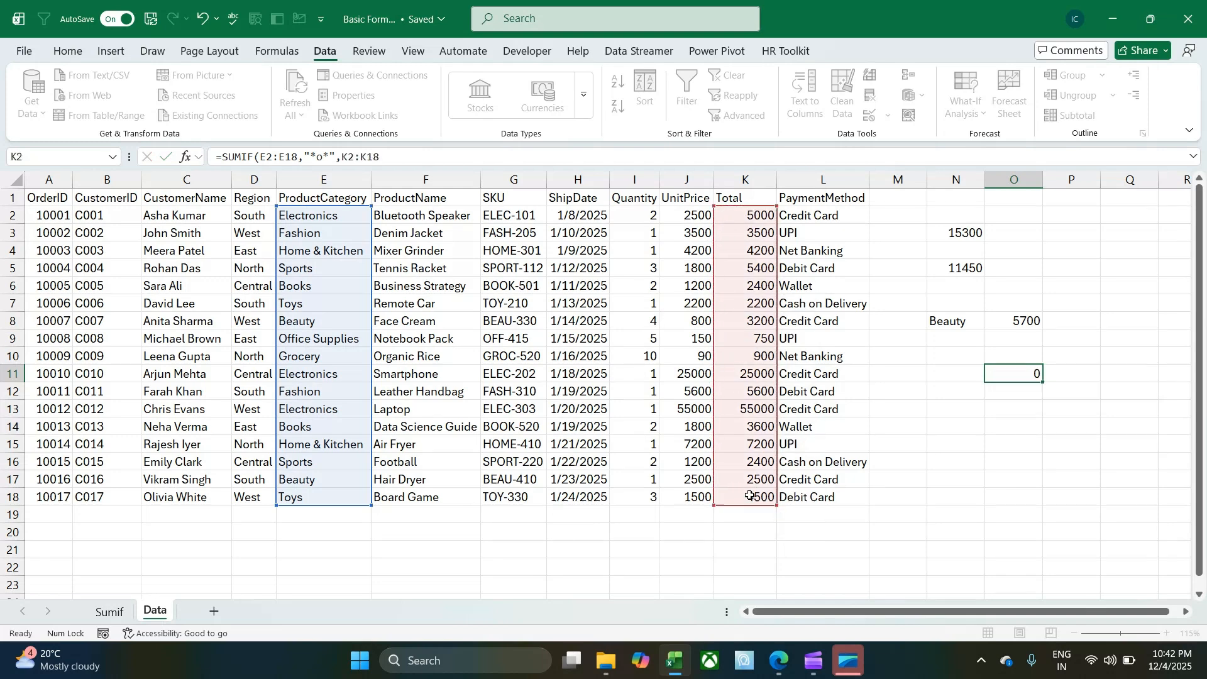
- Commit the wildcard SUMIF formula in O11 and reselect that cell
{"action": "key", "text": "Return"}
{"action": "left_click", "coordinate": [1018, 371]}
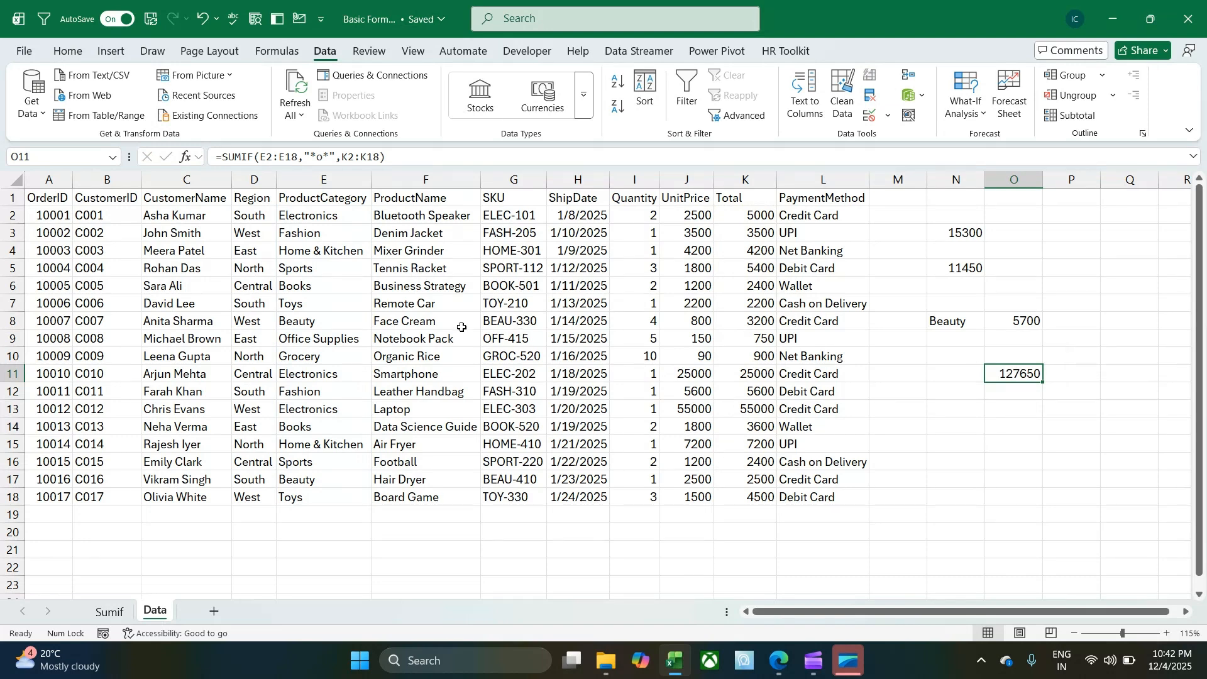
- Filter ProductCategory for entries containing "o" and select the visible Total values to check their sum against O11
{"action": "left_click", "coordinate": [315, 198]}
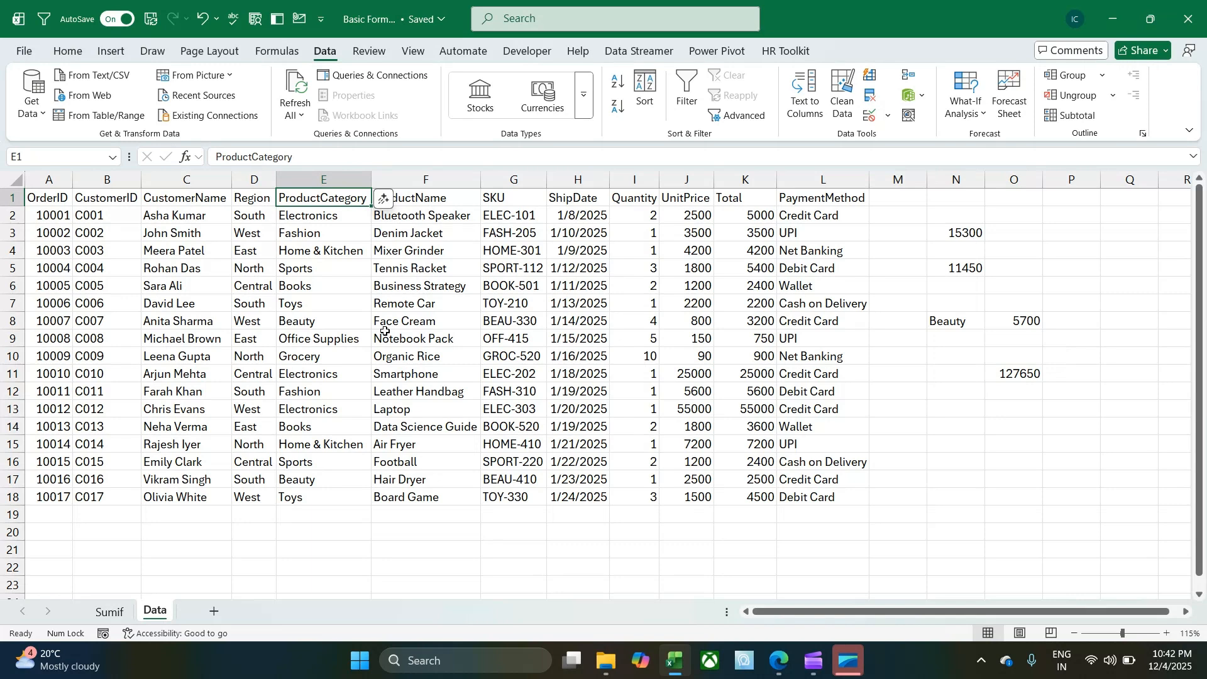
{"action": "key", "text": "ctrl+shift+l"}
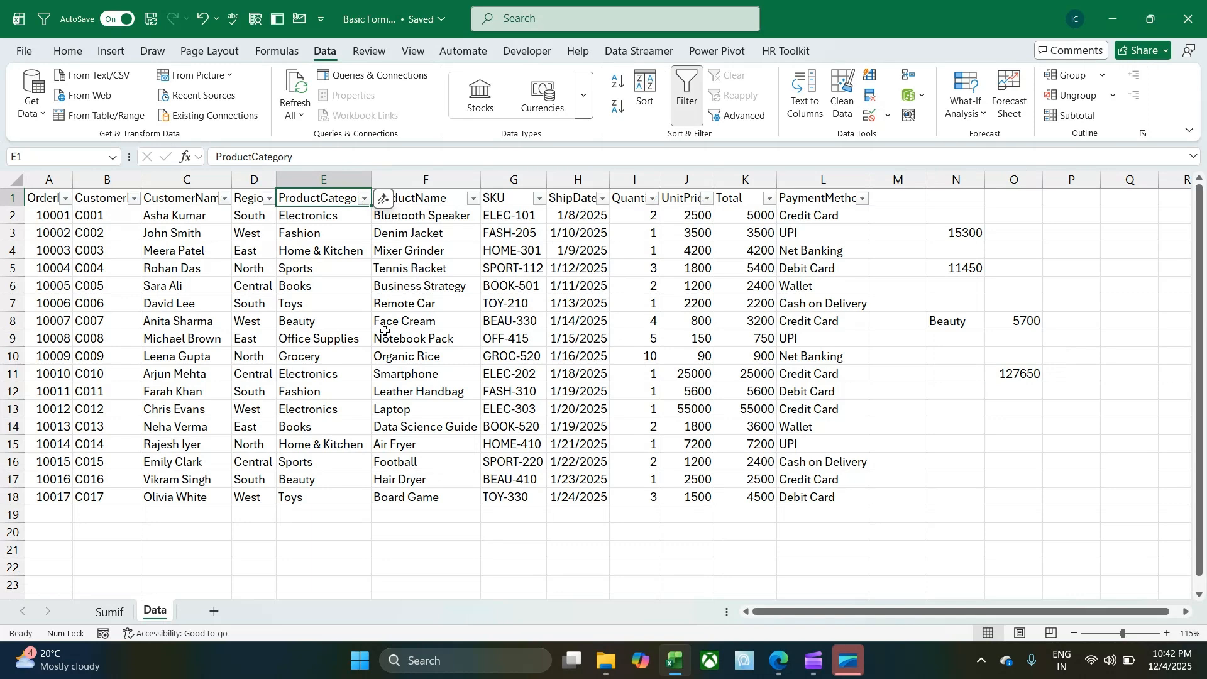
{"action": "left_click", "coordinate": [365, 200]}
{"action": "left_click", "coordinate": [259, 381]}
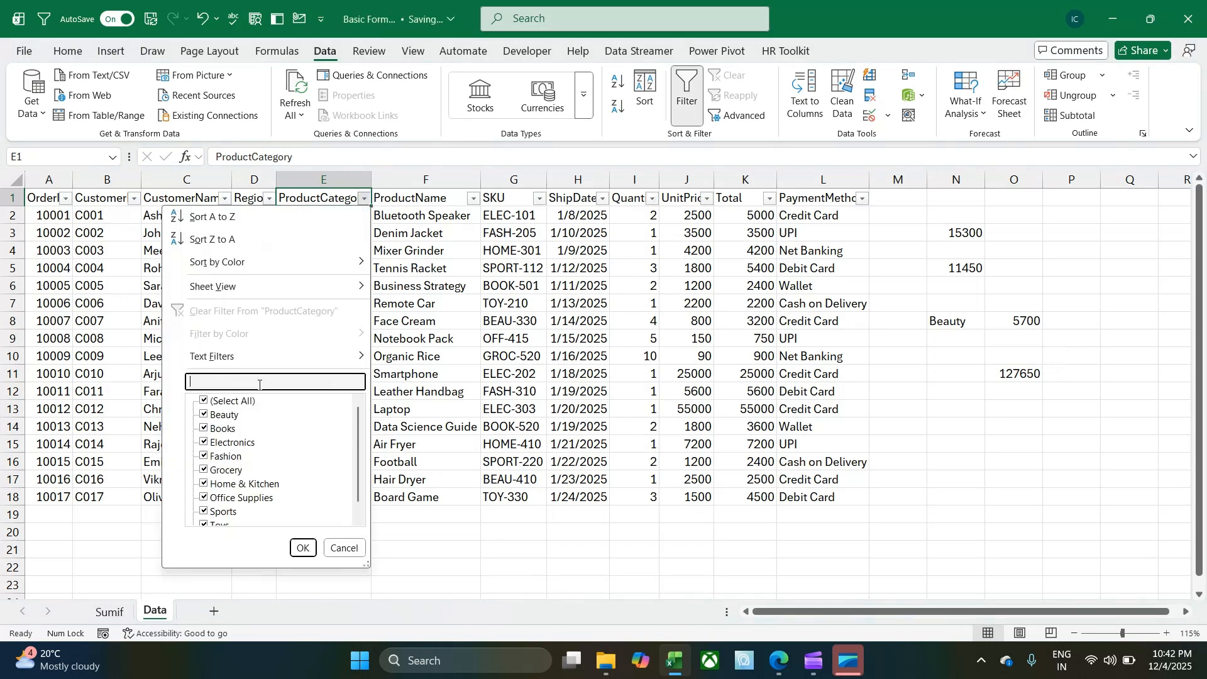
{"action": "type", "text": "o"}
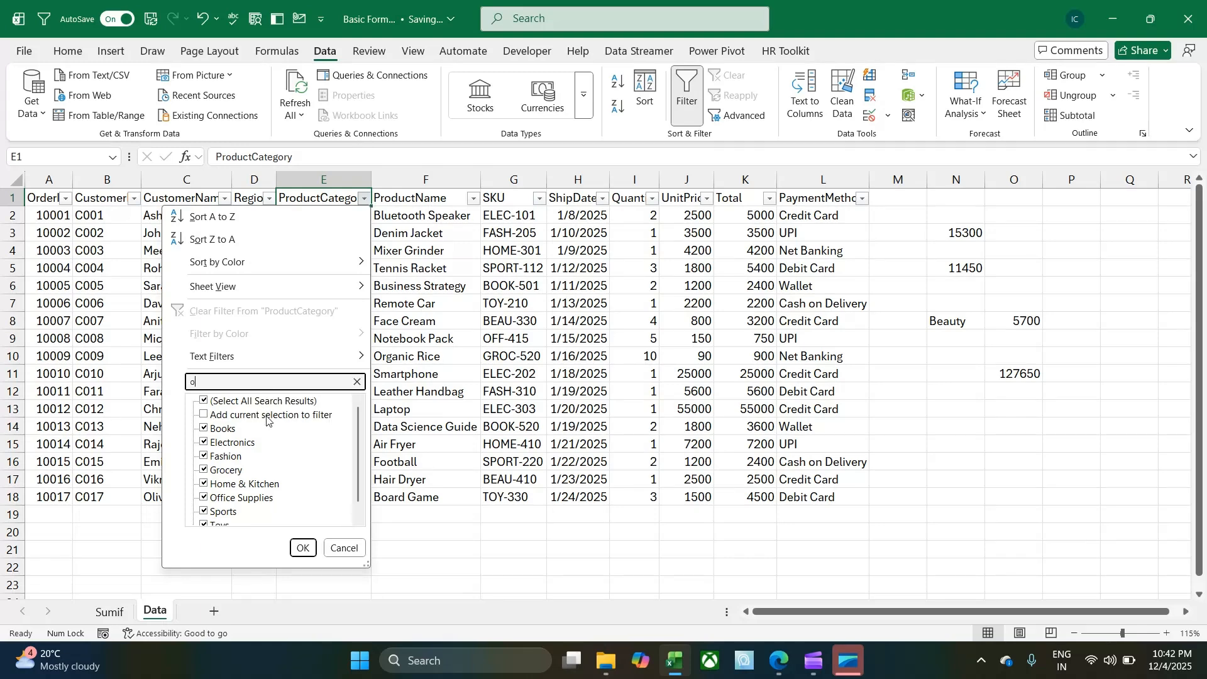
{"action": "left_click", "coordinate": [301, 549]}
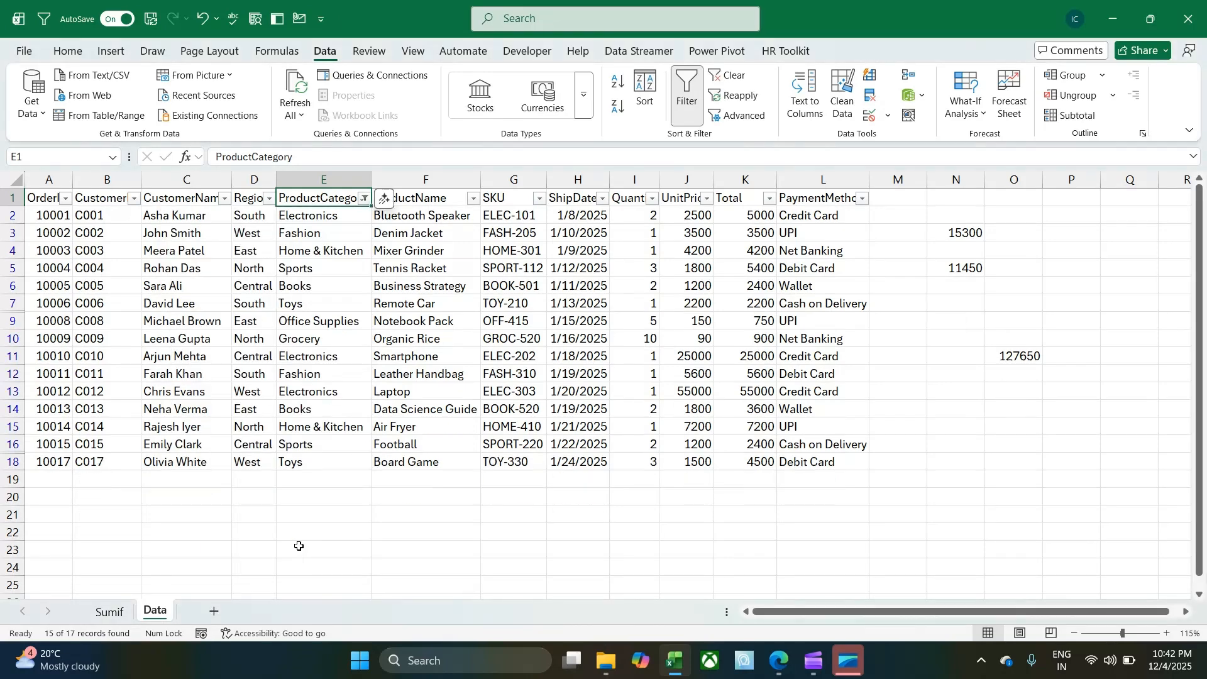
{"action": "left_click_drag", "start_coordinate": [747, 215], "coordinate": [744, 463]}
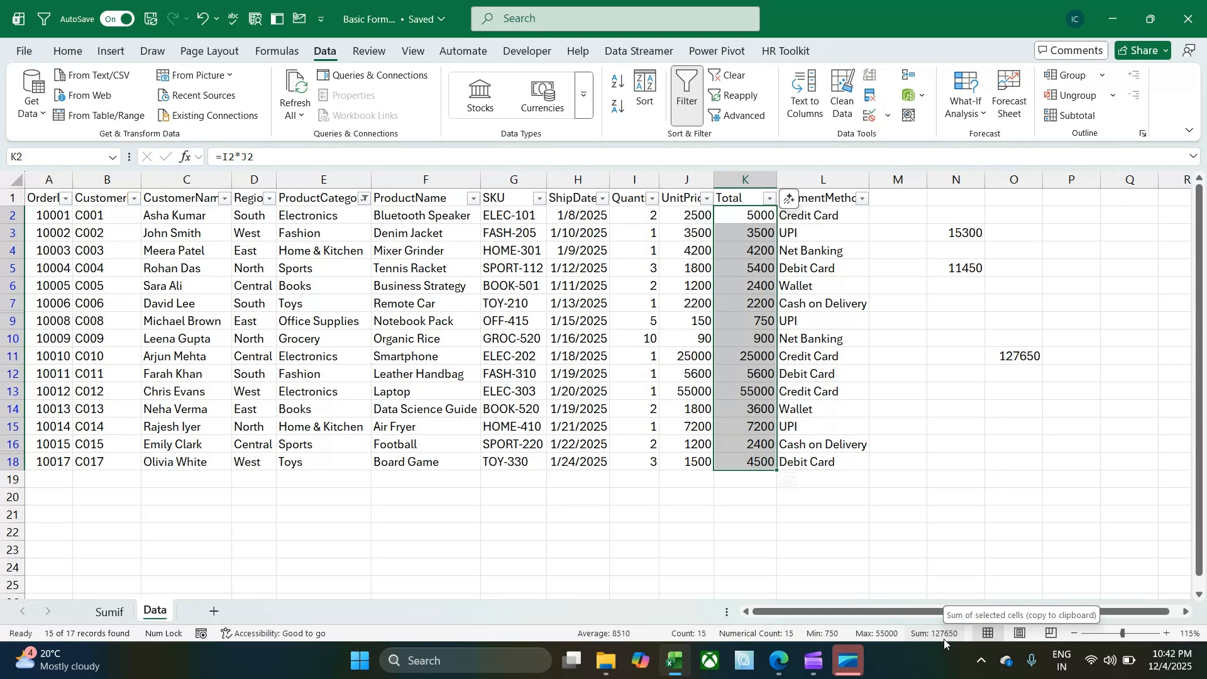
- Remove the trailing asterisk from the "*o*" criteria of the SUMIF formula in O11 to test the wildcard's effect
{"action": "left_click", "coordinate": [1019, 358]}
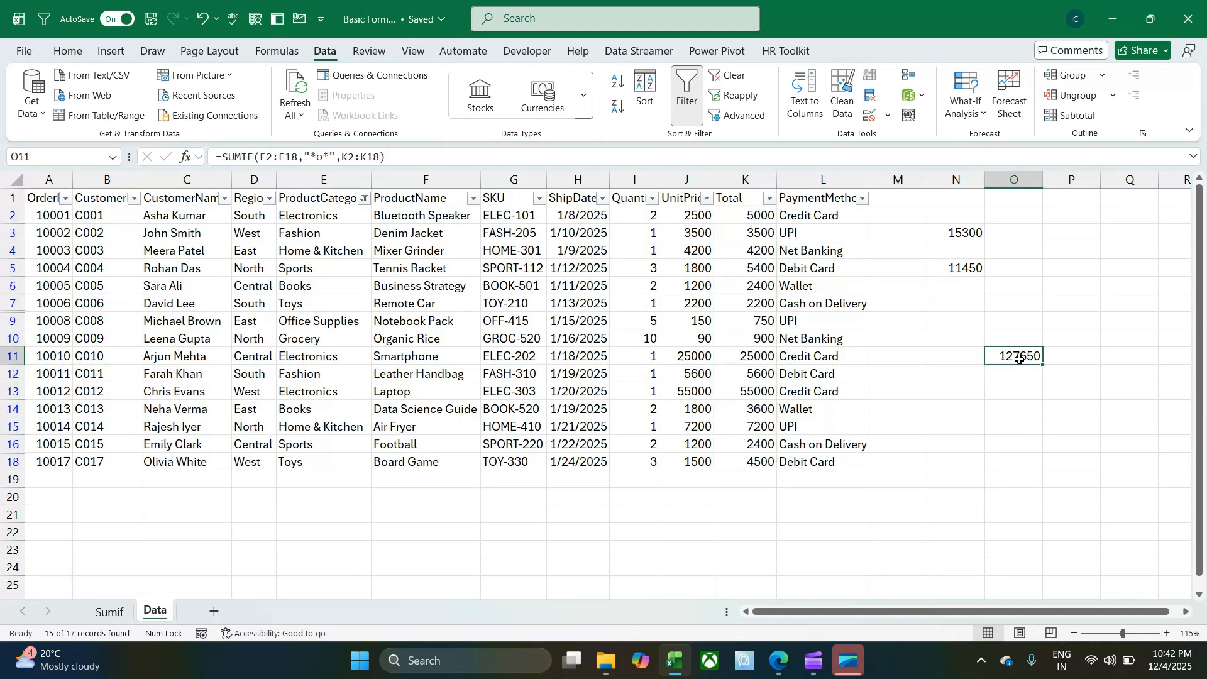
{"action": "left_click", "coordinate": [317, 156]}
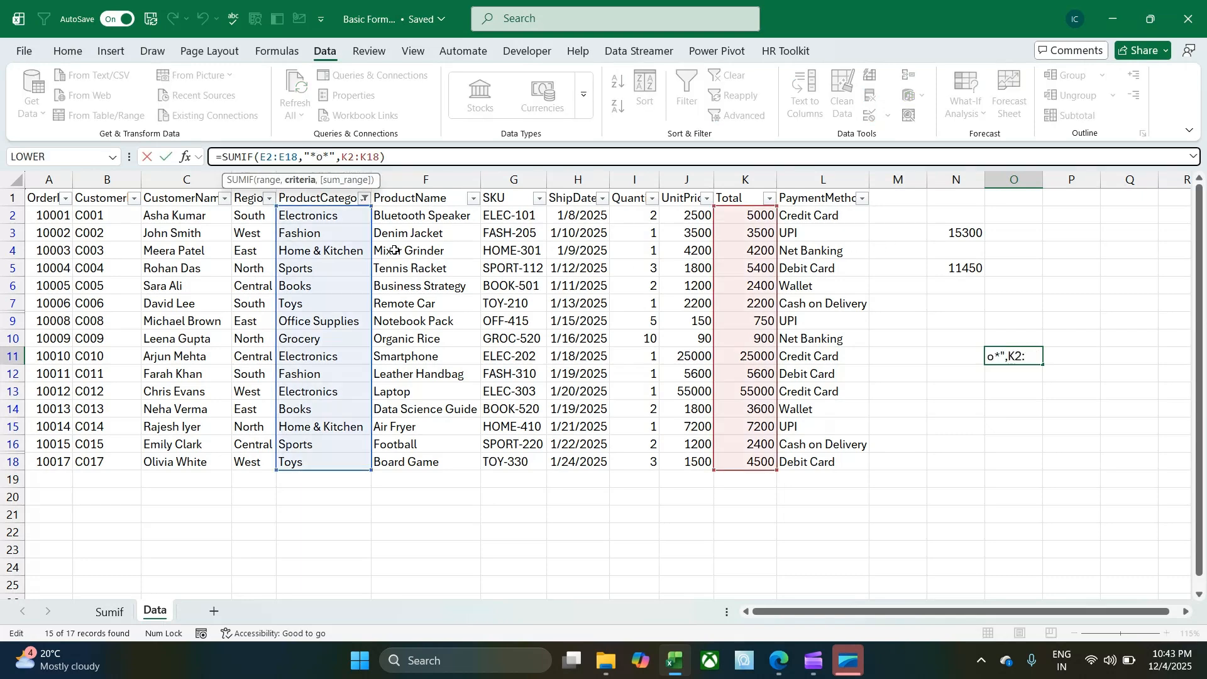
{"action": "key", "text": "BackSpace"}
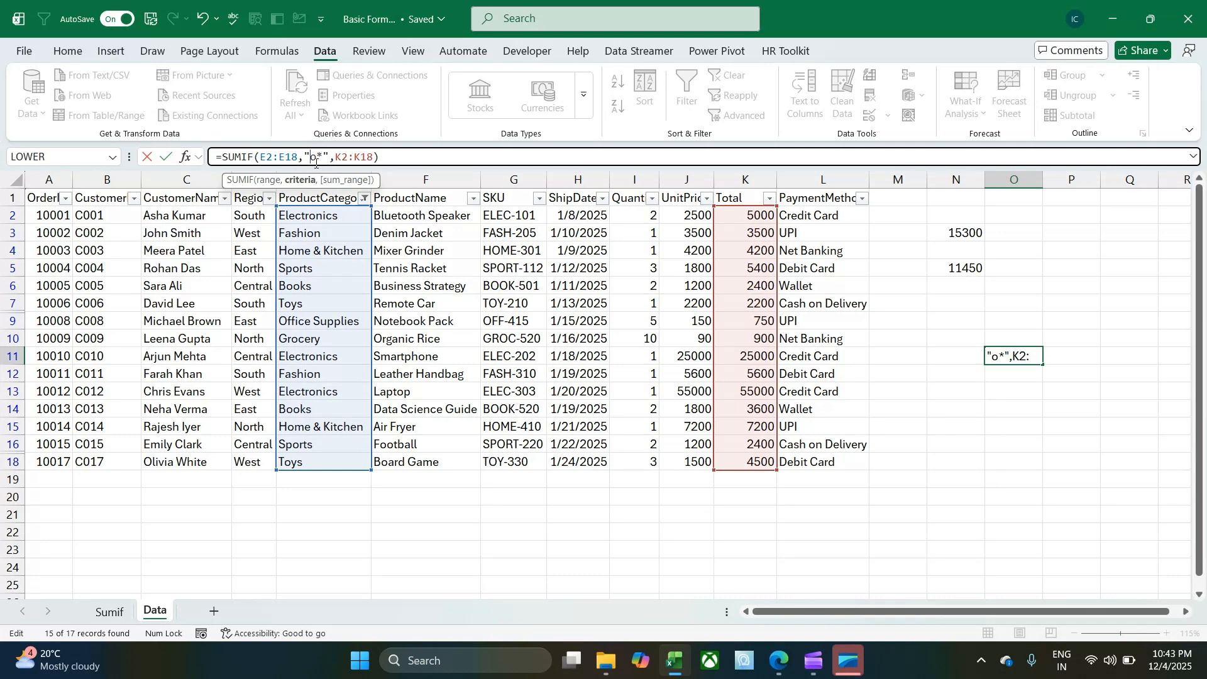
{"action": "type", "text": "*"}
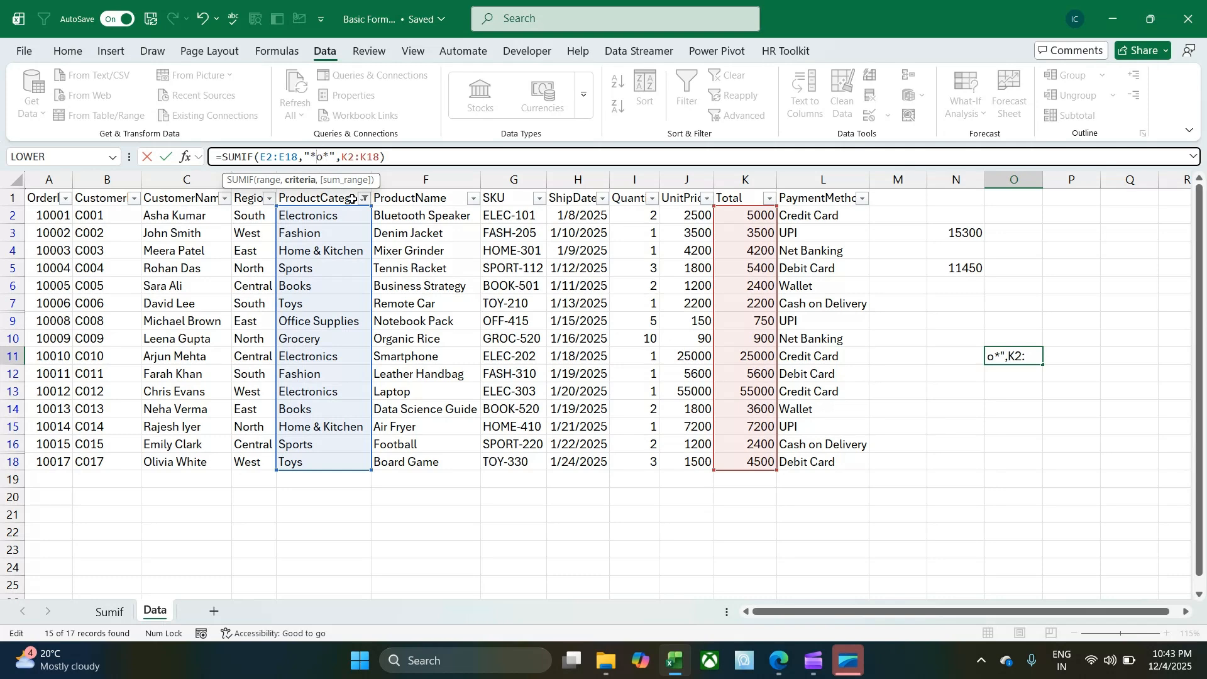
{"action": "key", "text": "Delete"}
{"action": "key", "text": "Return"}
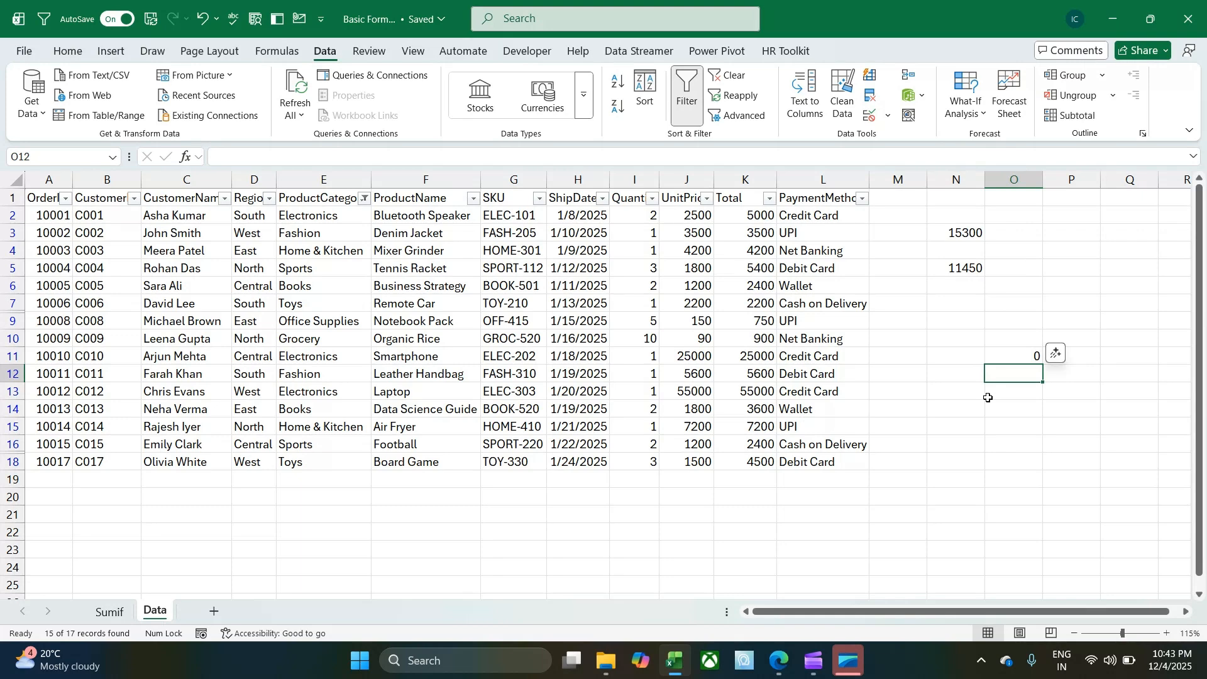
{"action": "left_click", "coordinate": [939, 394]}
{"action": "type", "text": "=sumif"}
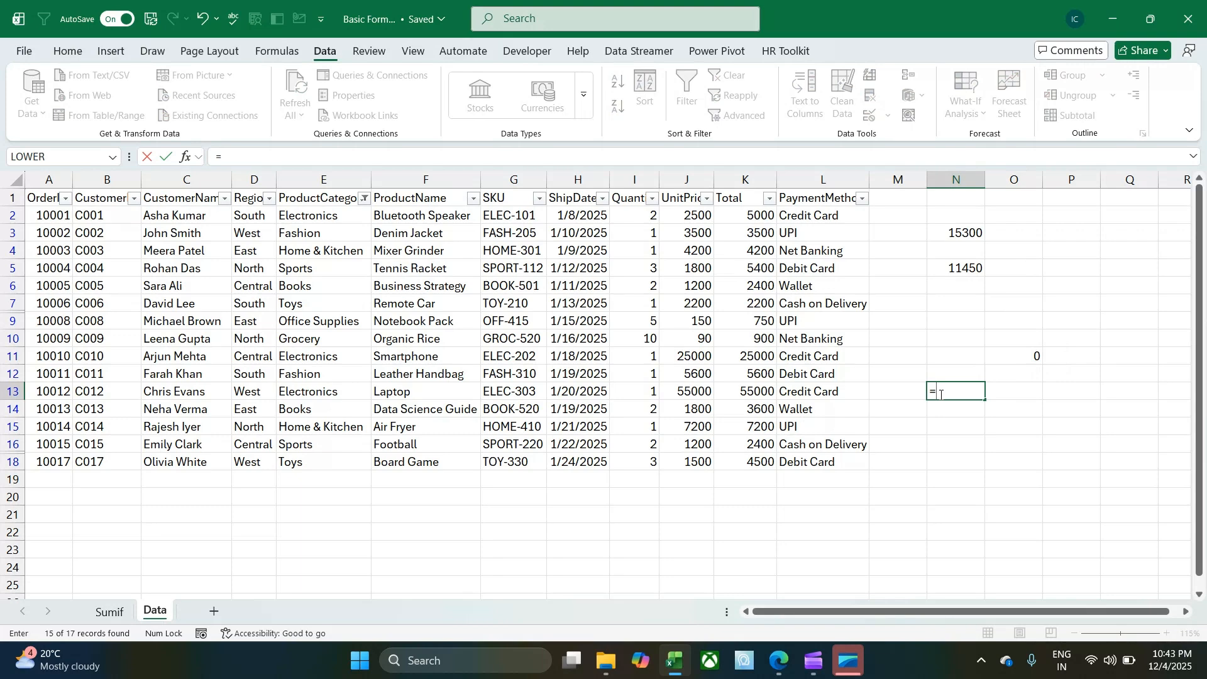
{"action": "key", "text": "Tab"}
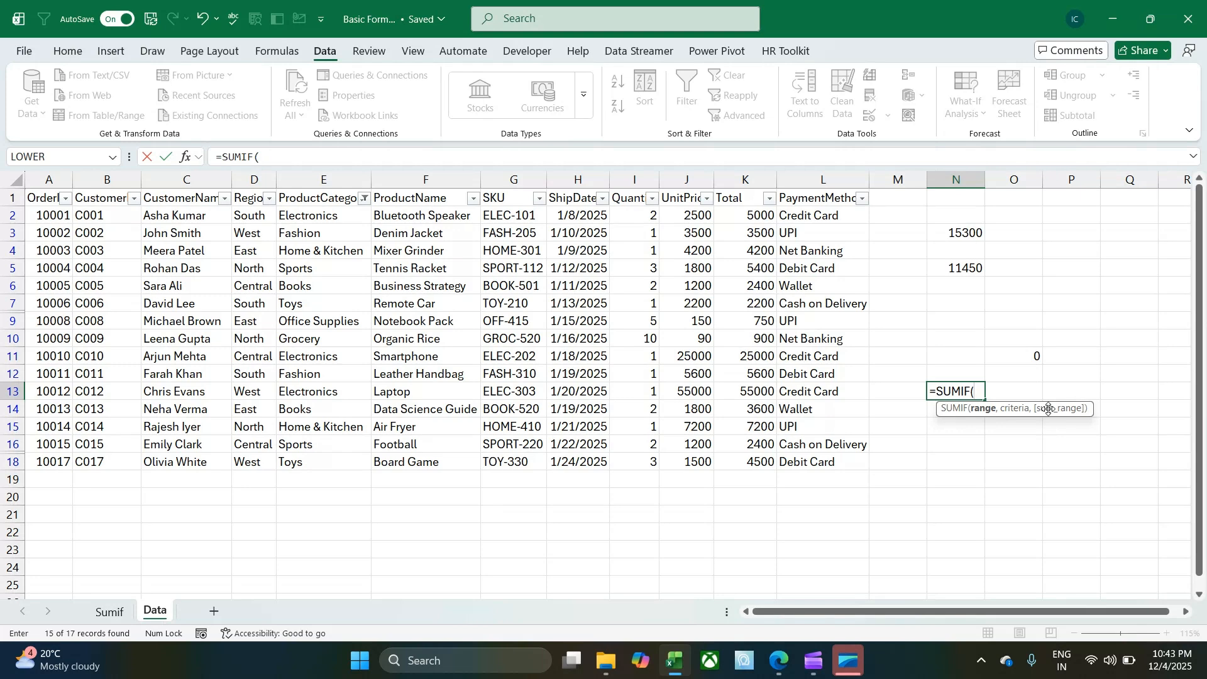
{"action": "key", "text": "Escape"}
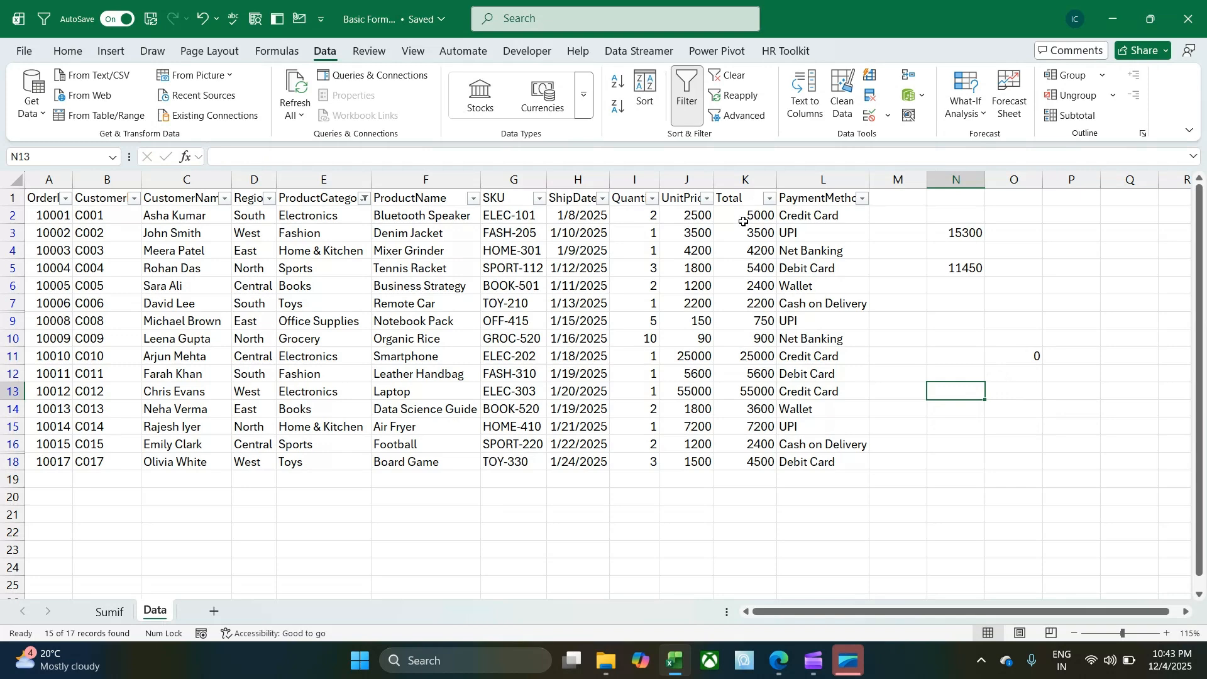
- Remove the filter from the sales data and select all Total values in K2:K18
{"action": "left_click", "coordinate": [742, 216]}
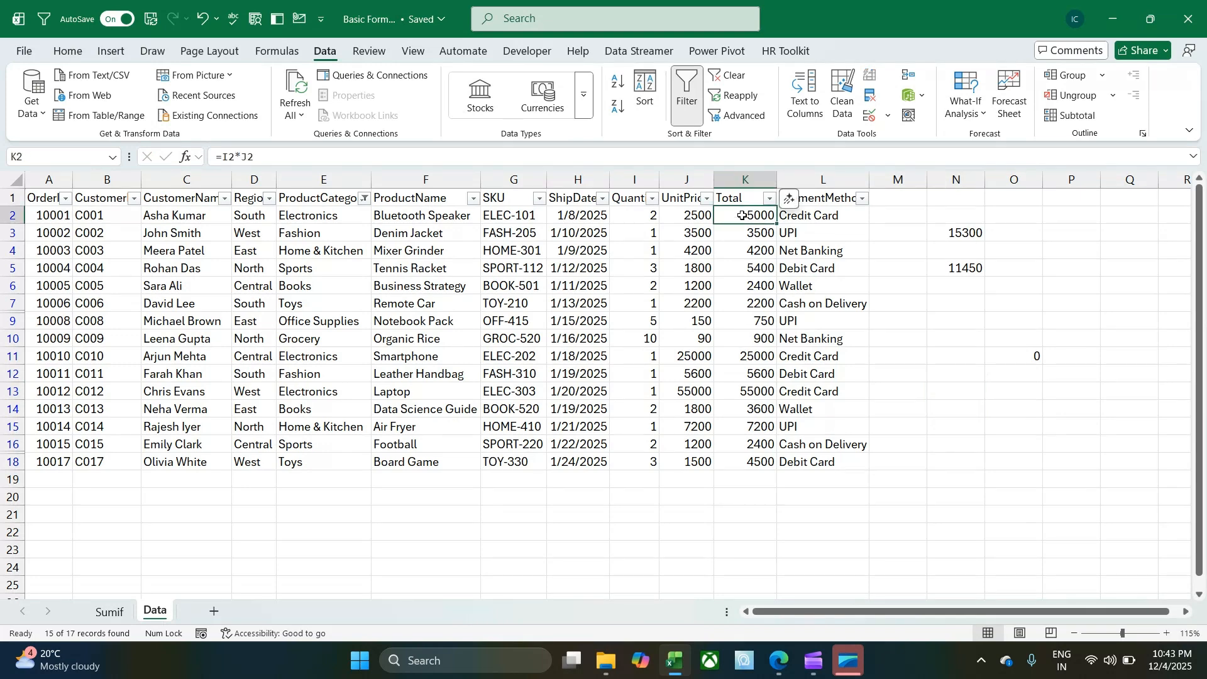
{"action": "key", "text": "ctrl+shift+l"}
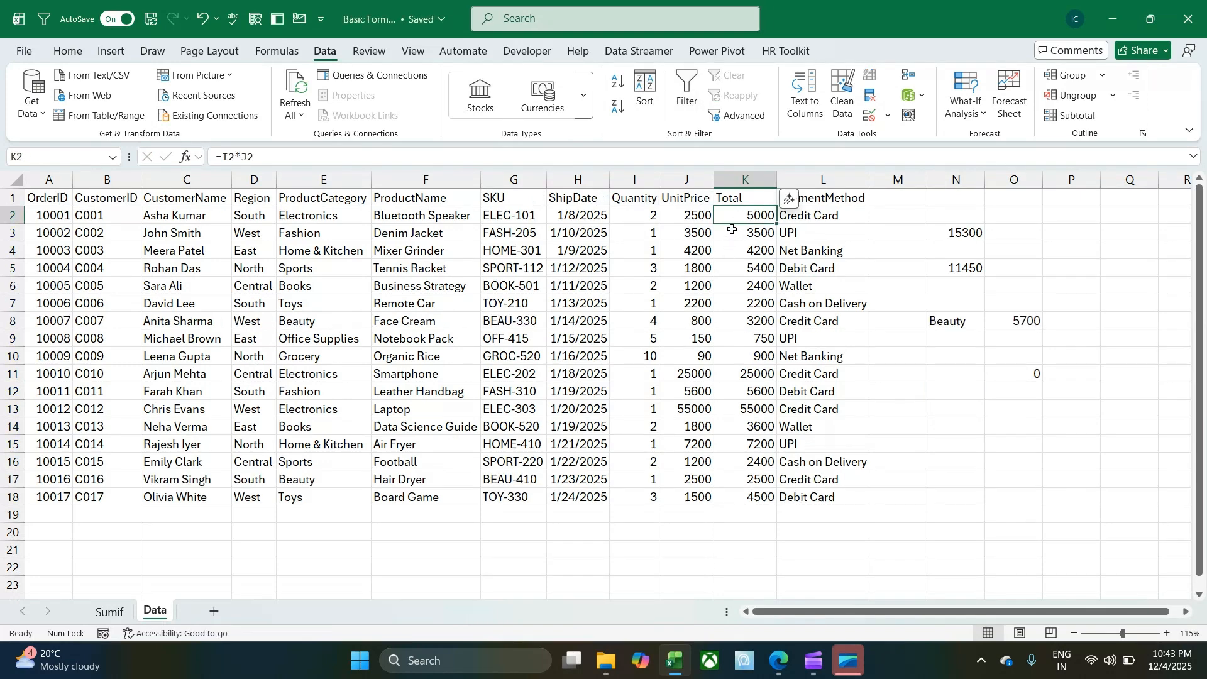
{"action": "left_click_drag", "start_coordinate": [735, 215], "coordinate": [758, 497]}
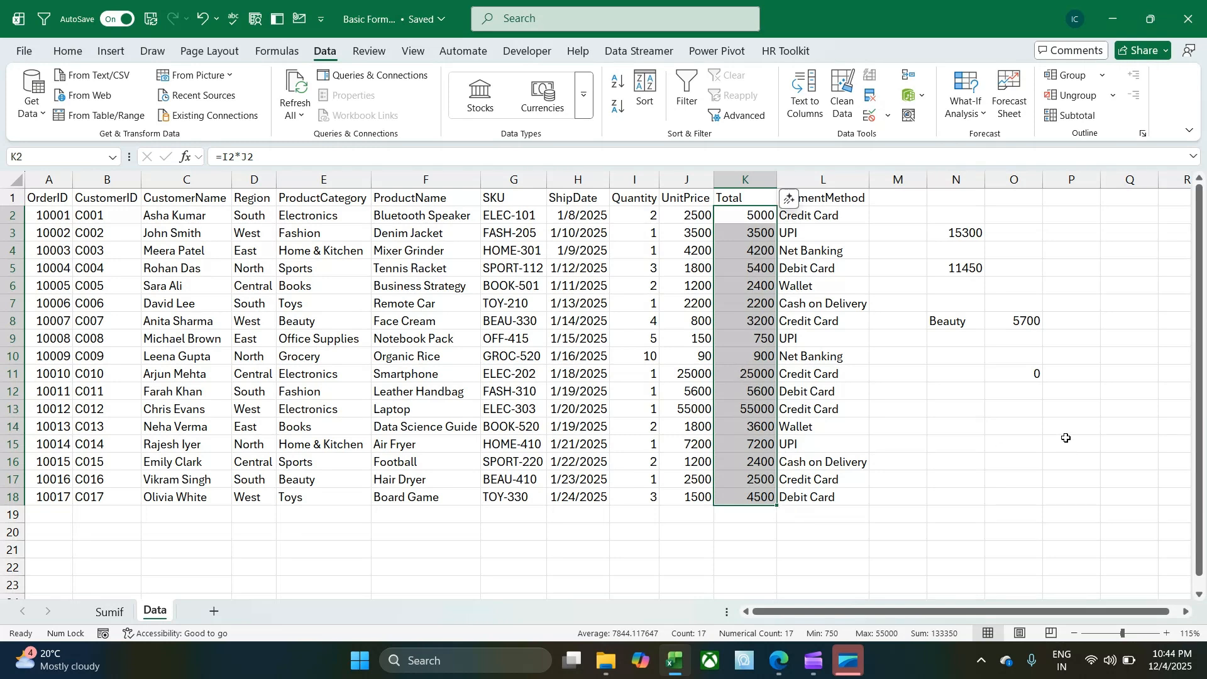
- Enter =SUMIF(K2:K18,">1000") in cell O13 to total only the sales above 1000
{"action": "left_click", "coordinate": [1013, 411]}
{"action": "type", "text": "="}
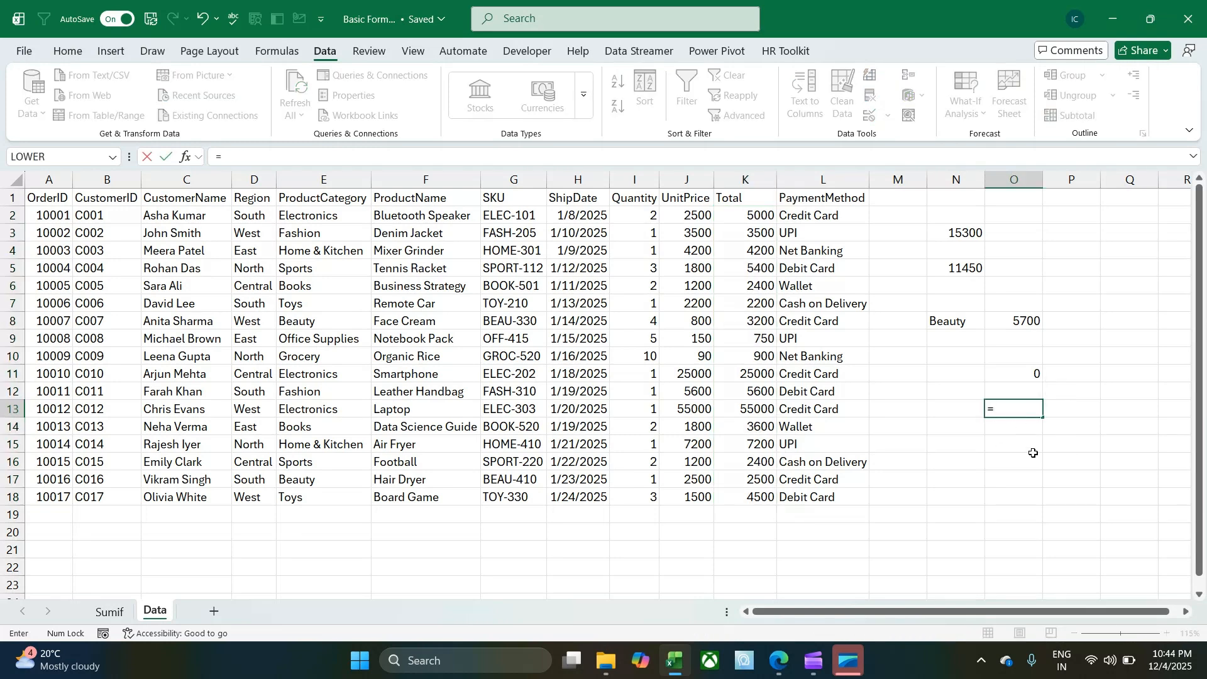
{"action": "type", "text": "sumi"}
{"action": "key", "text": "Tab"}
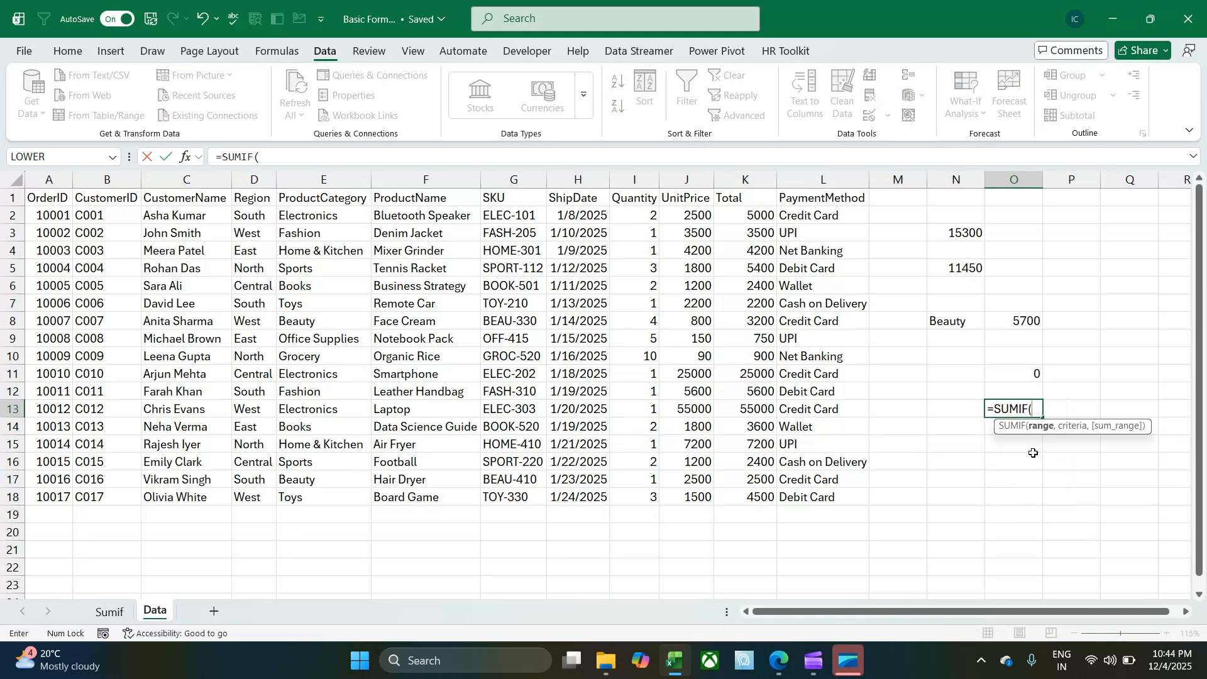
{"action": "left_click_drag", "start_coordinate": [741, 215], "coordinate": [741, 496]}
{"action": "type", "text": ","}
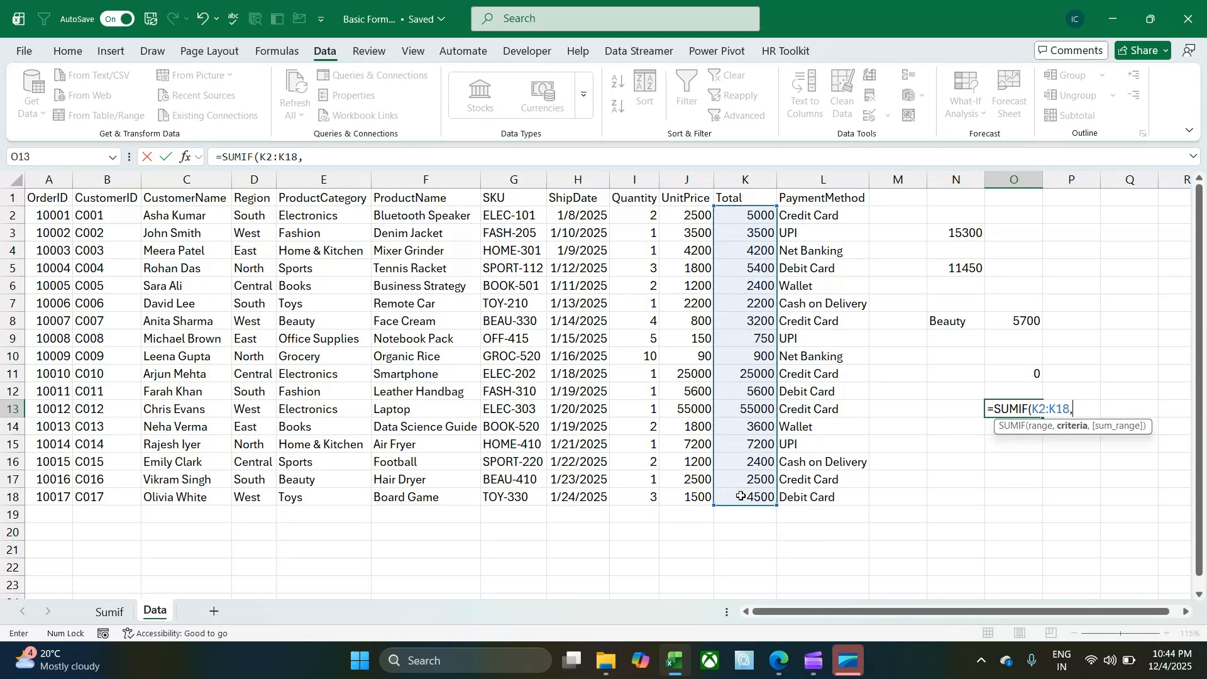
{"action": "type", "text": "\">1000\""}
{"action": "key", "text": "Return"}
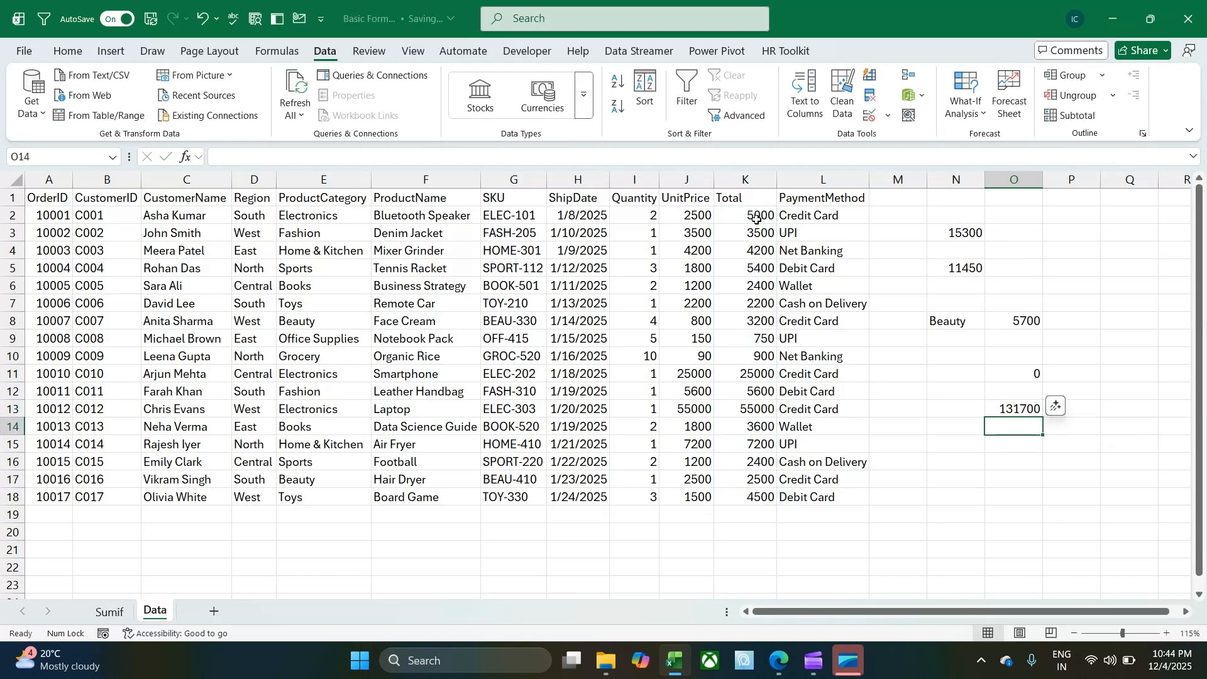
{"action": "left_click", "coordinate": [1019, 406]}
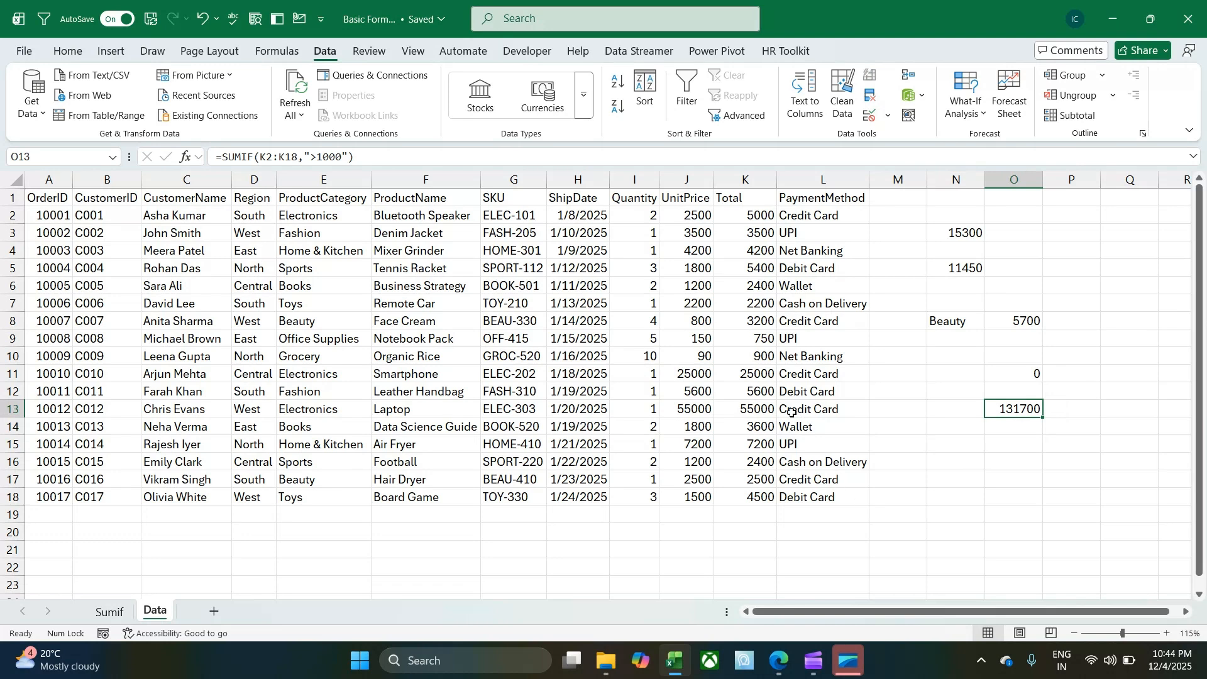
- Select the large totals in K11 and K13, and change the SUMIF criteria in O13 to ">10000"
{"action": "left_click", "coordinate": [754, 372]}
{"action": "left_click", "coordinate": [751, 405], "text": "ctrl"}
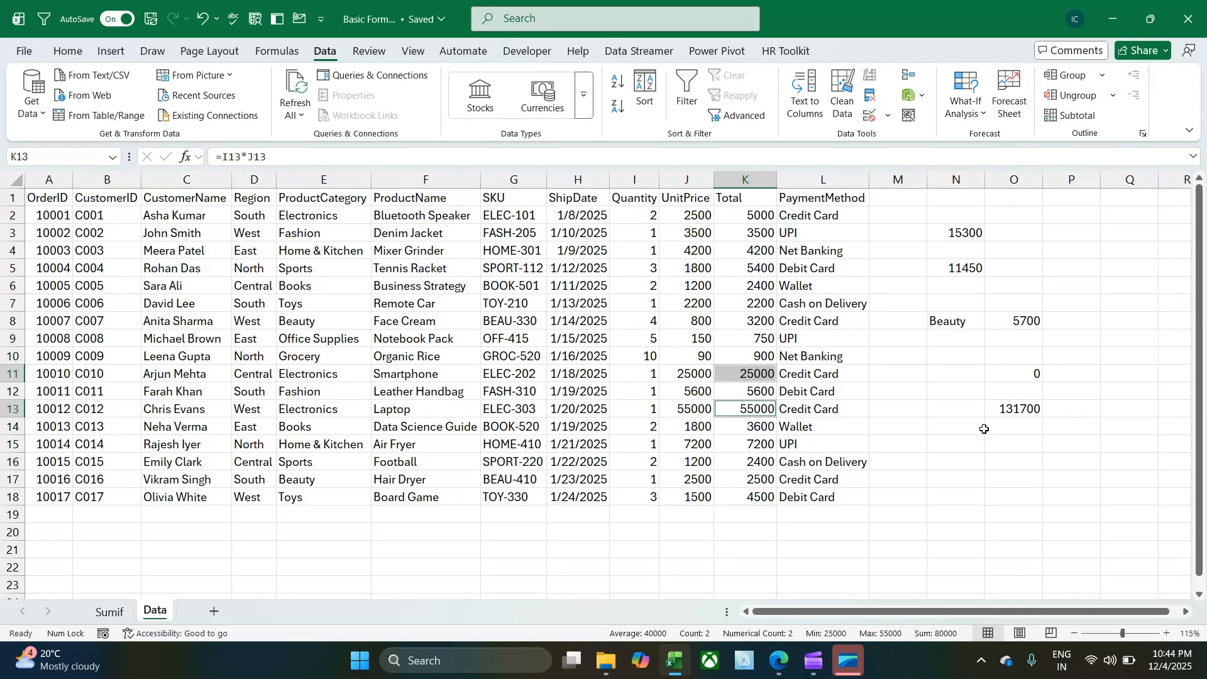
{"action": "left_click", "coordinate": [1013, 409]}
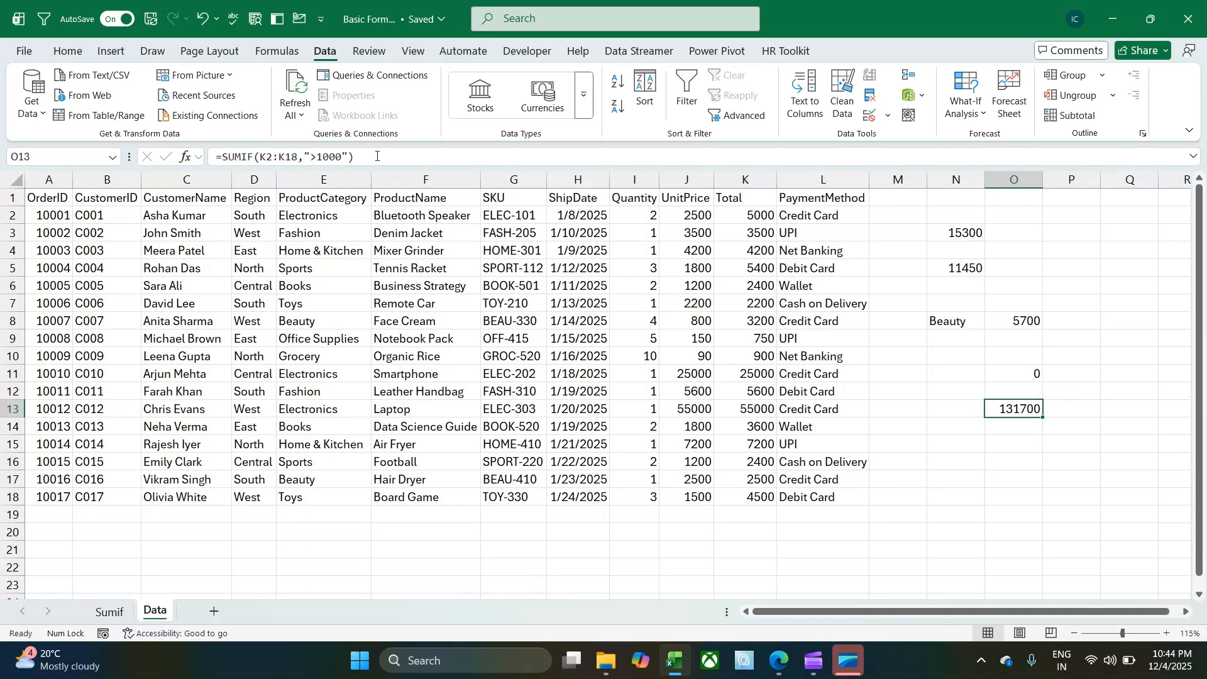
{"action": "left_click", "coordinate": [335, 159]}
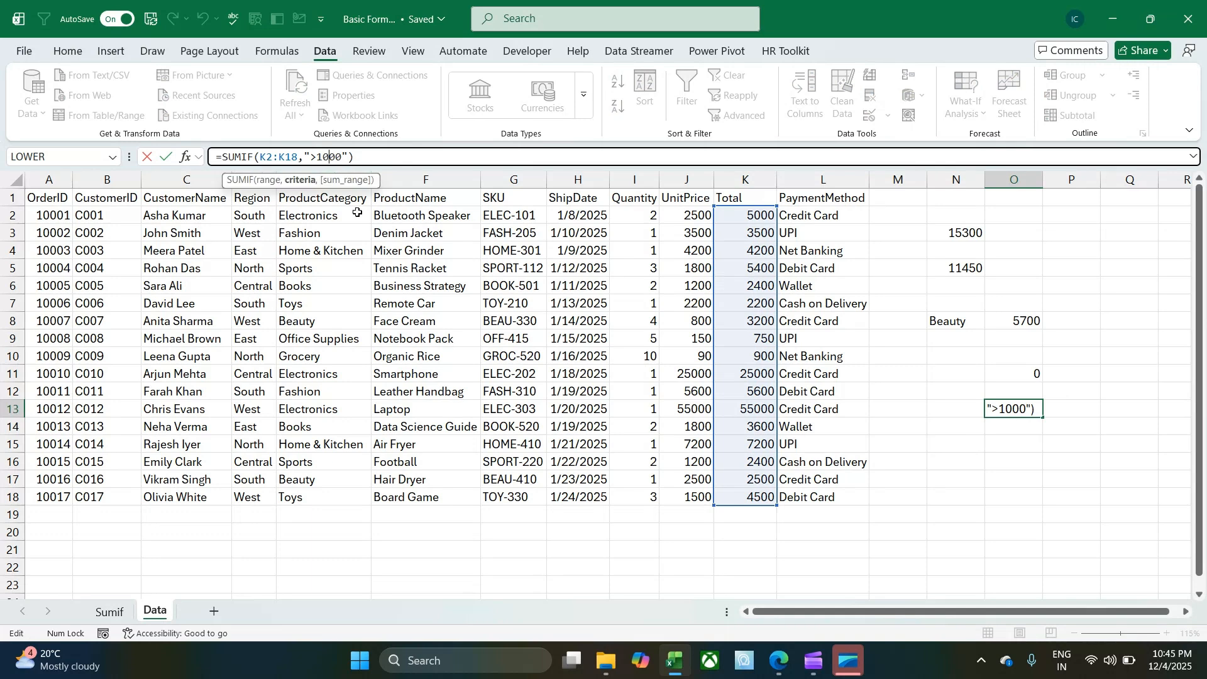
{"action": "type", "text": "0"}
{"action": "key", "text": "Return"}
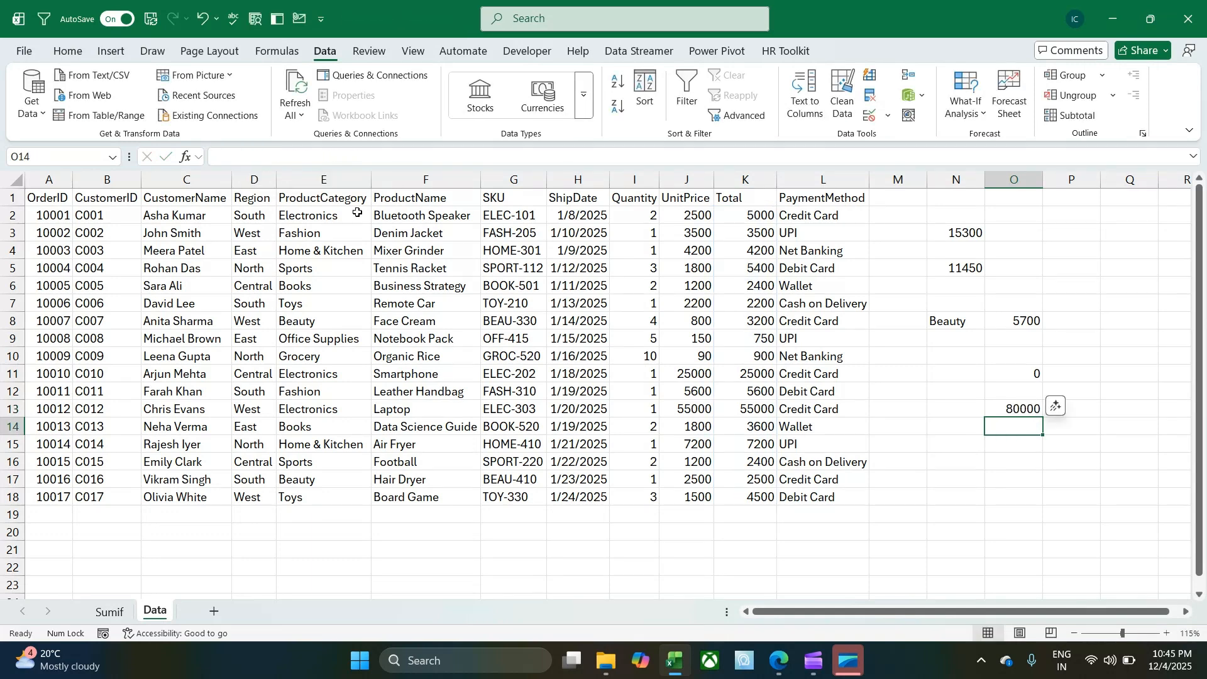
- Select K11 and K13 together to check their combined sum against the SUMIF result in O13
{"action": "left_click", "coordinate": [1013, 410]}
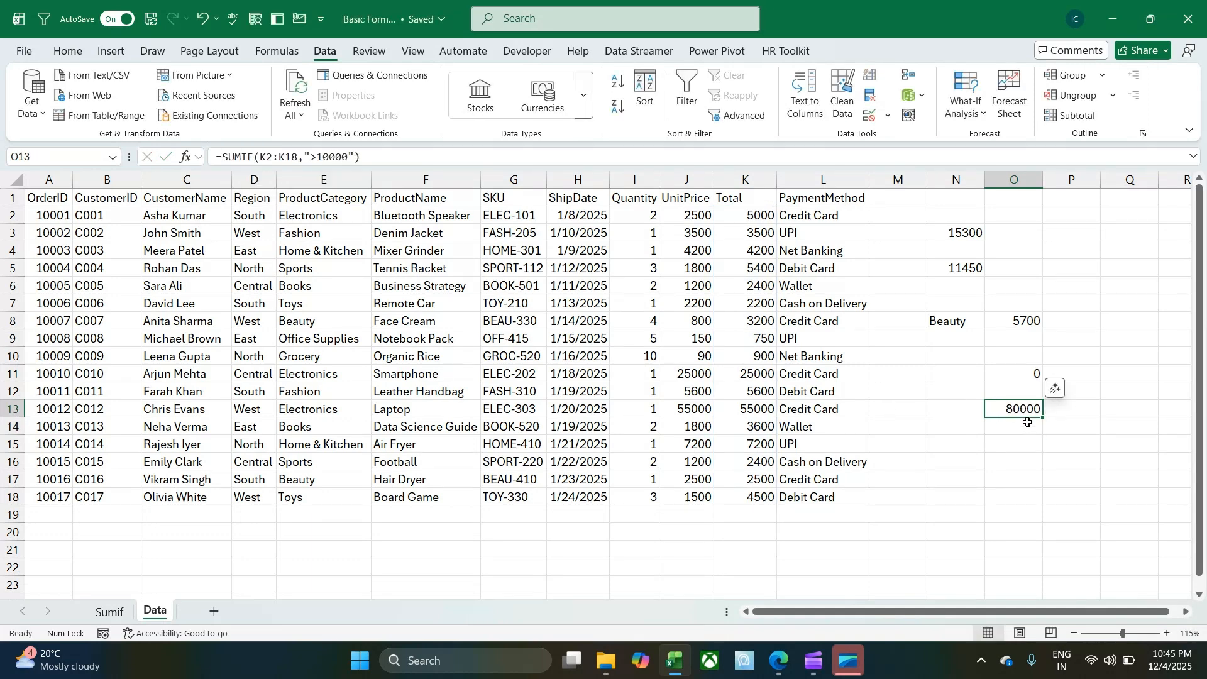
{"action": "left_click", "coordinate": [742, 375]}
{"action": "left_click", "coordinate": [747, 409], "text": "ctrl"}
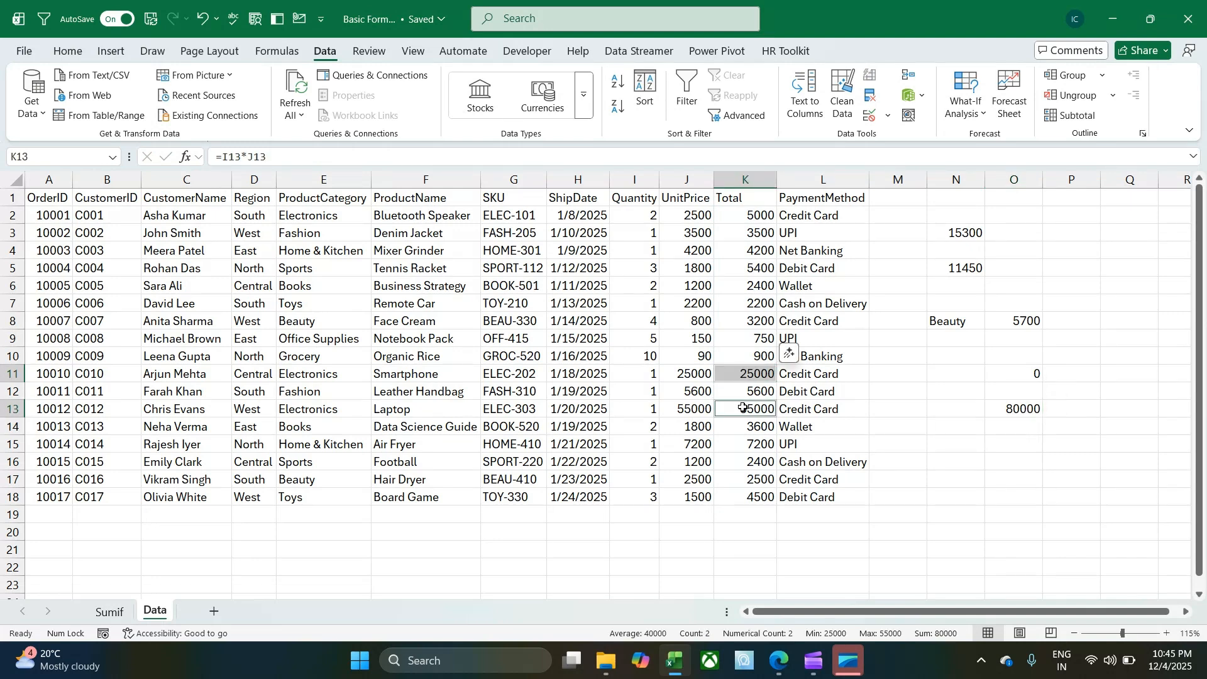
{"action": "left_click", "coordinate": [1004, 458]}
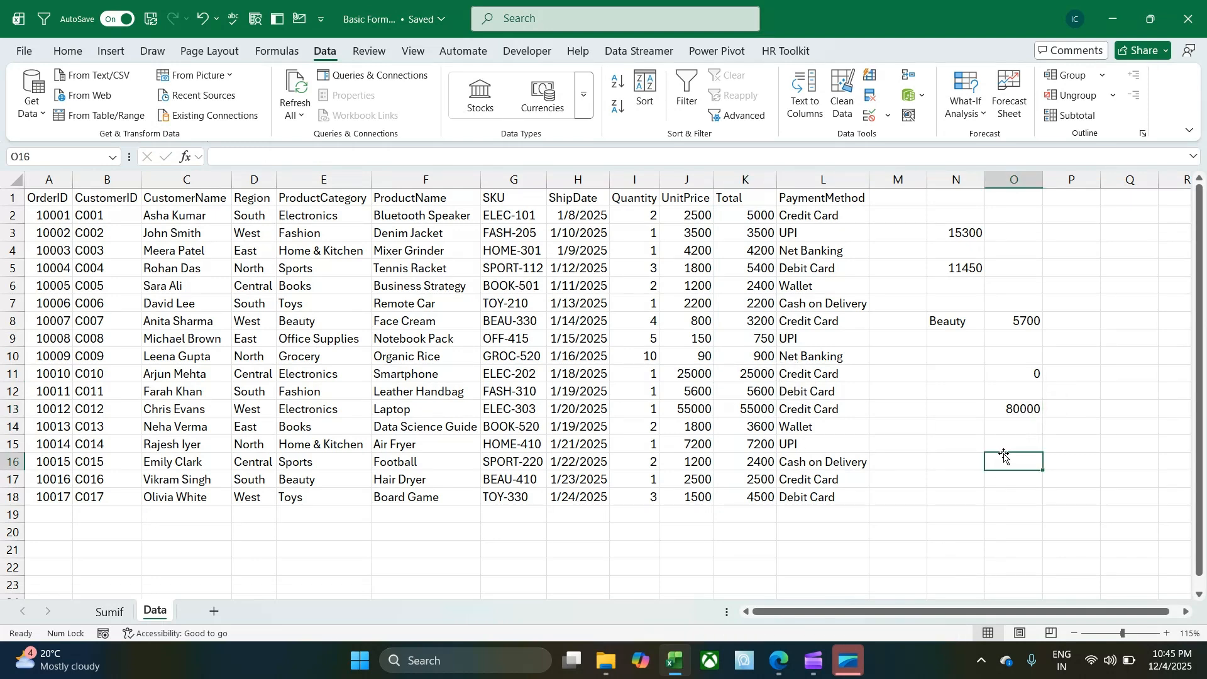